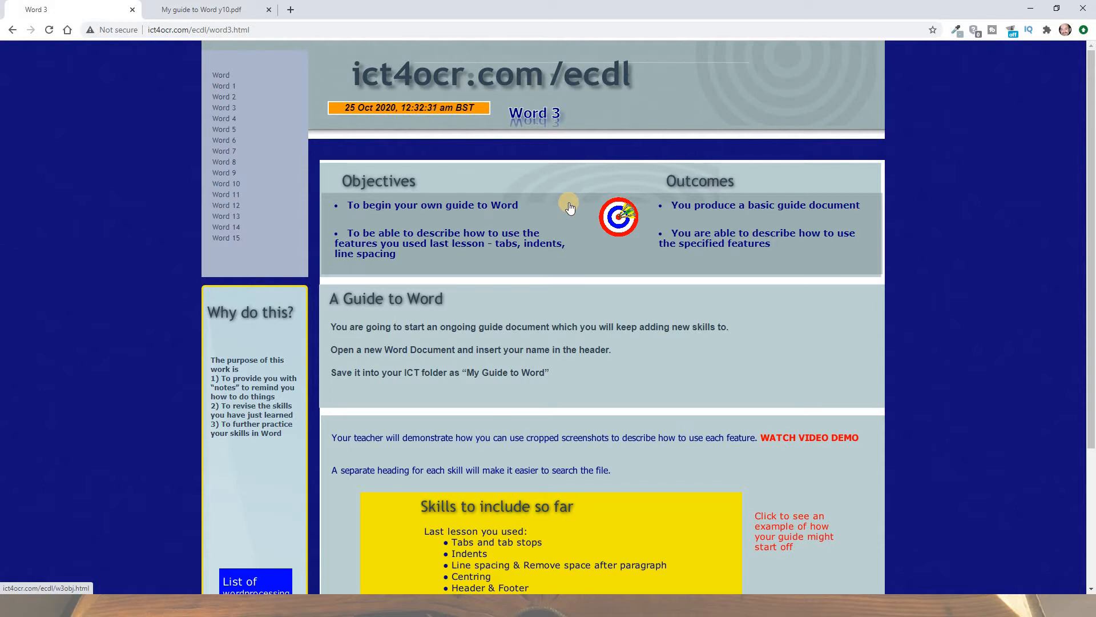
Step: Examine the wordprocessing skills list linked from the Word 3 lesson page, and return to open the example guide
{"action": "key", "text": "ctrl+minus"}
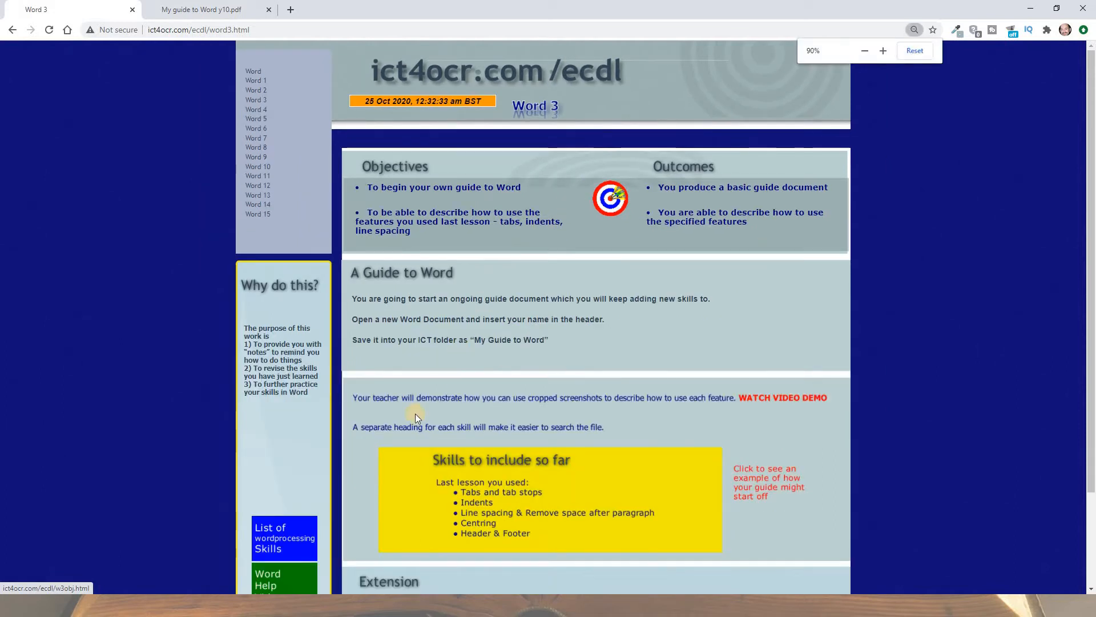
{"action": "left_click", "coordinate": [285, 545]}
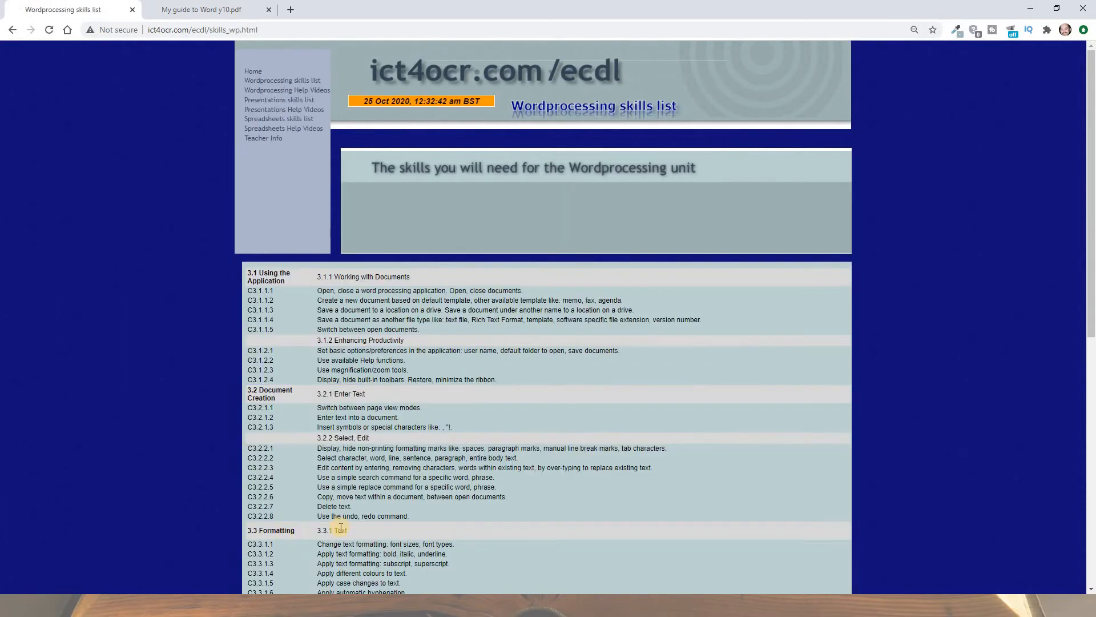
{"action": "scroll", "coordinate": [533, 423], "scroll_direction": "down", "scroll_amount": 5}
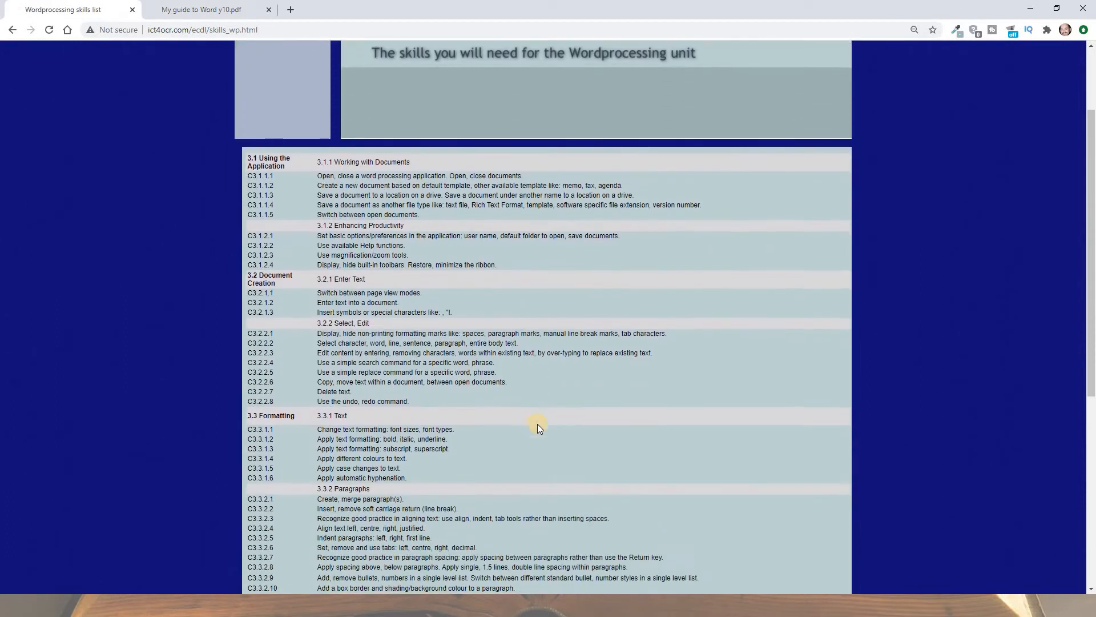
{"action": "scroll", "coordinate": [540, 422], "scroll_direction": "down", "scroll_amount": 4}
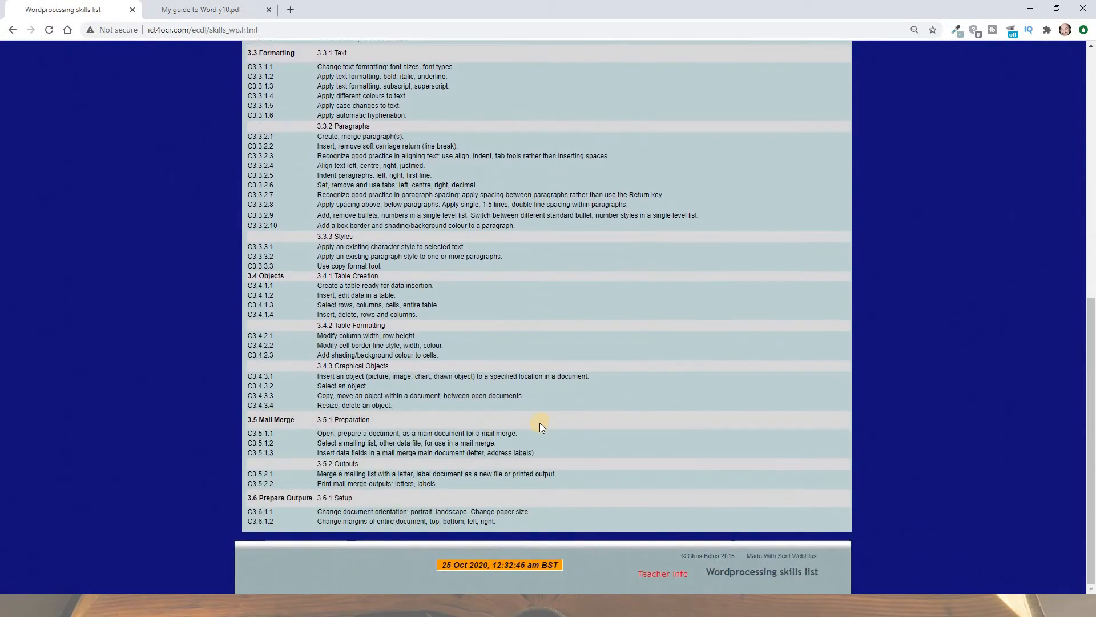
{"action": "left_click", "coordinate": [10, 32]}
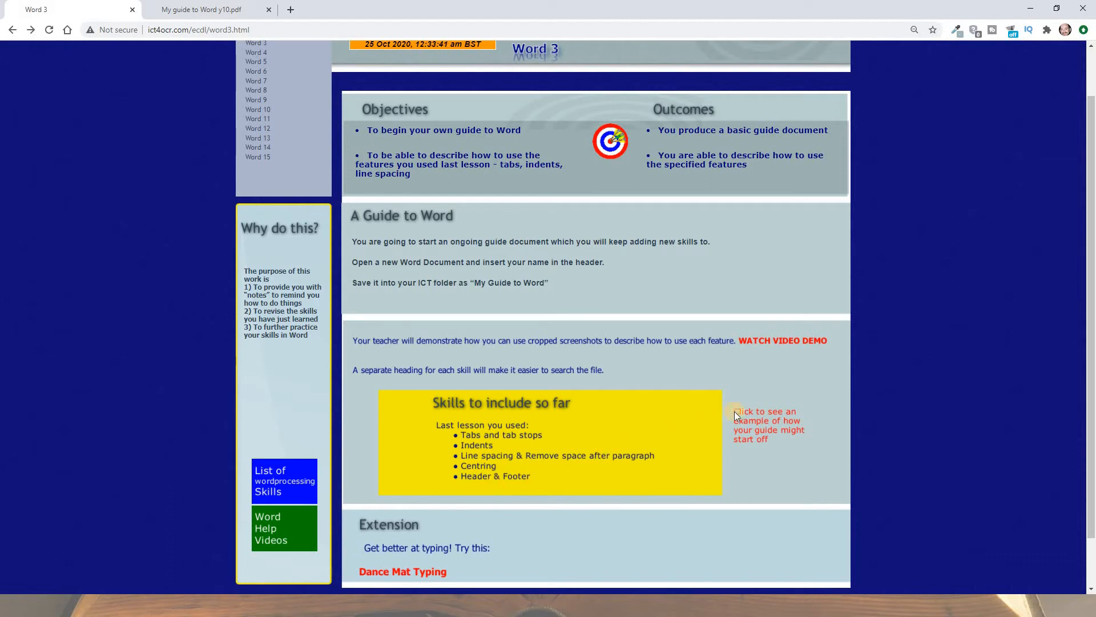
{"action": "left_click", "coordinate": [754, 417]}
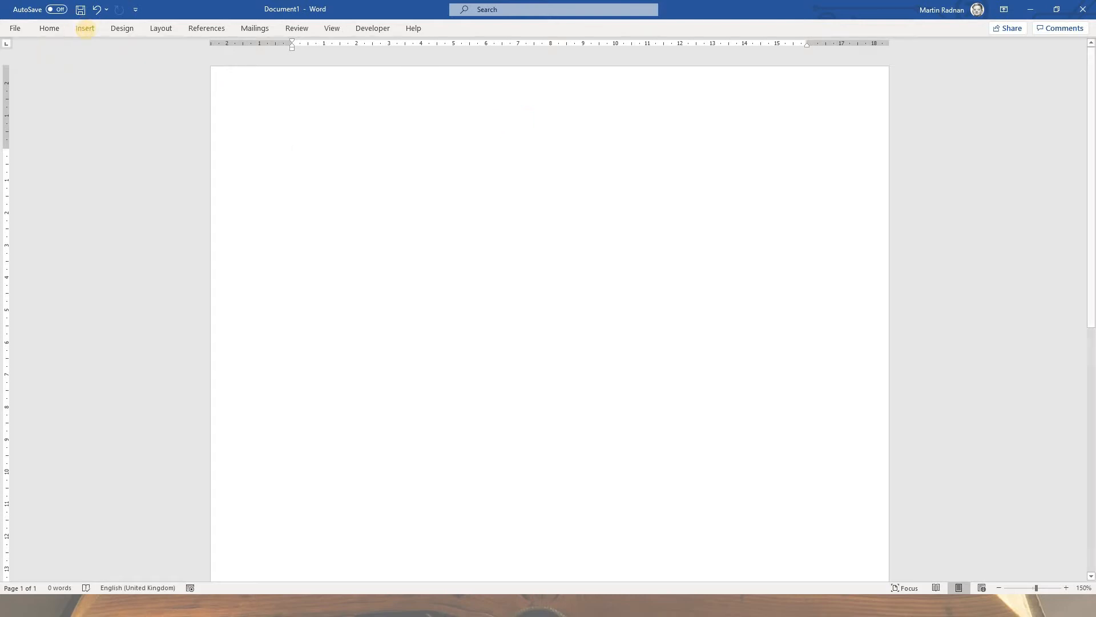
Step: Switch to the blank Word document, insert a Blank (Three Columns) header and fill its first placeholder with the Author document info
{"action": "left_click", "coordinate": [85, 27]}
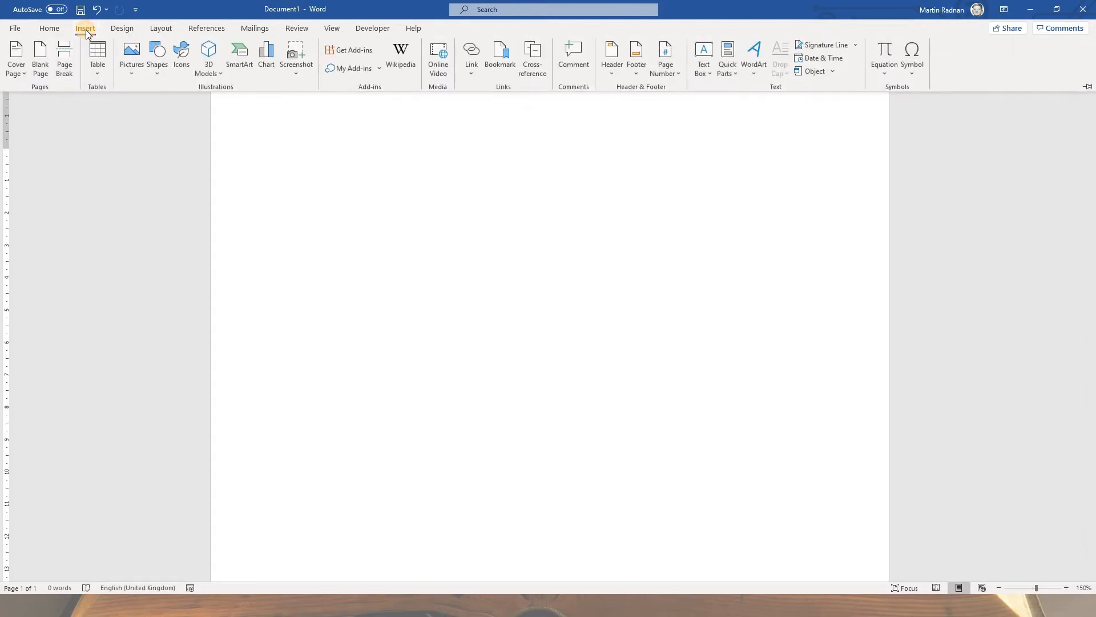
{"action": "left_click", "coordinate": [608, 69]}
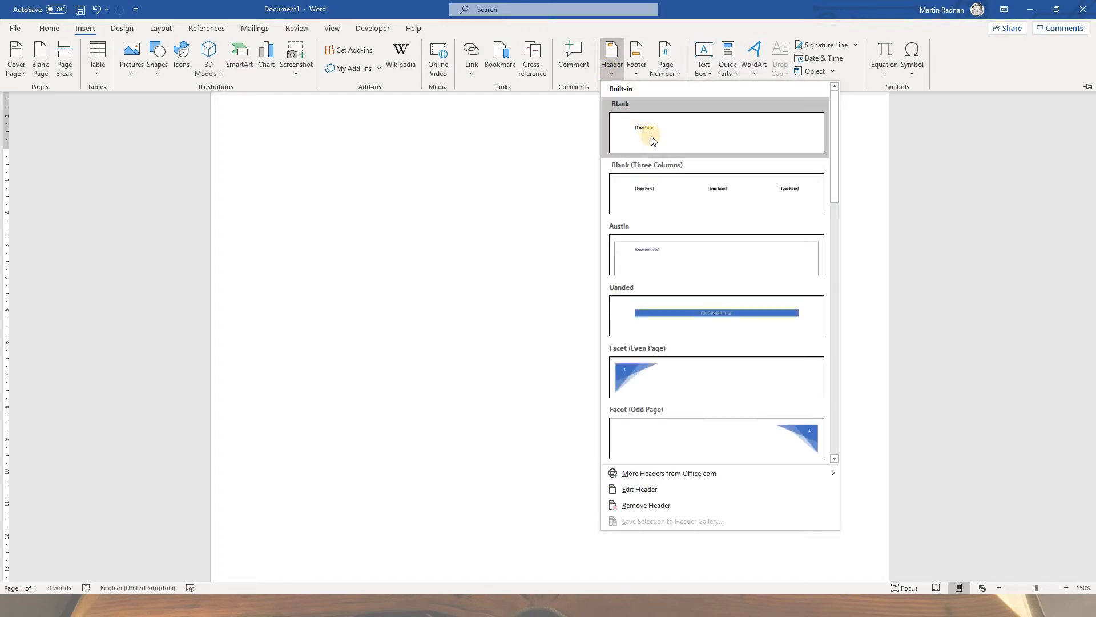
{"action": "left_click", "coordinate": [674, 189]}
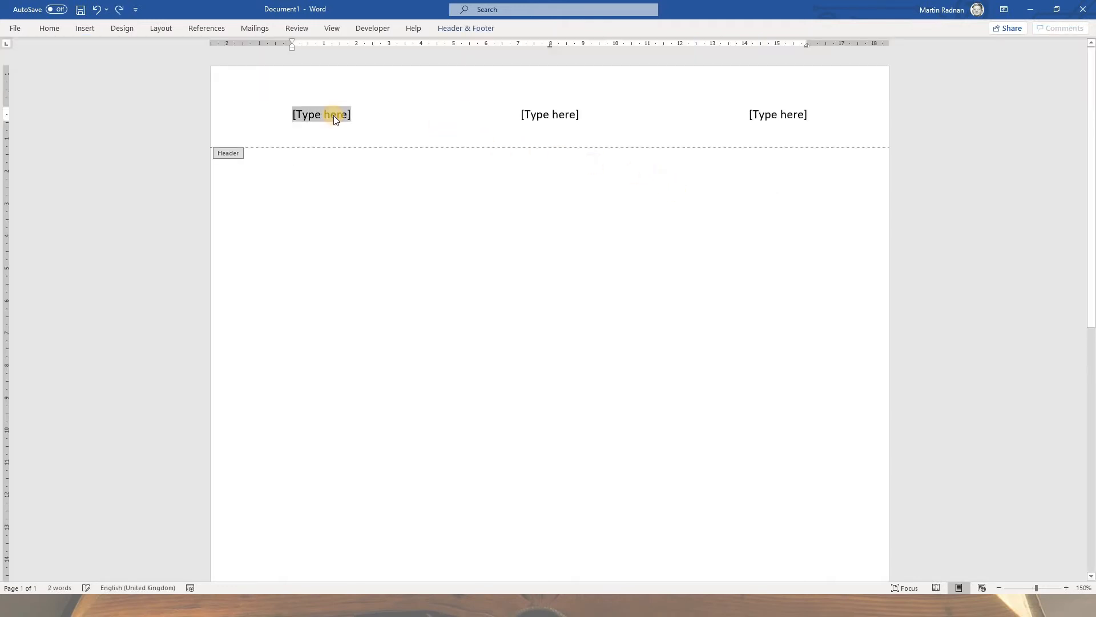
{"action": "left_click", "coordinate": [452, 29]}
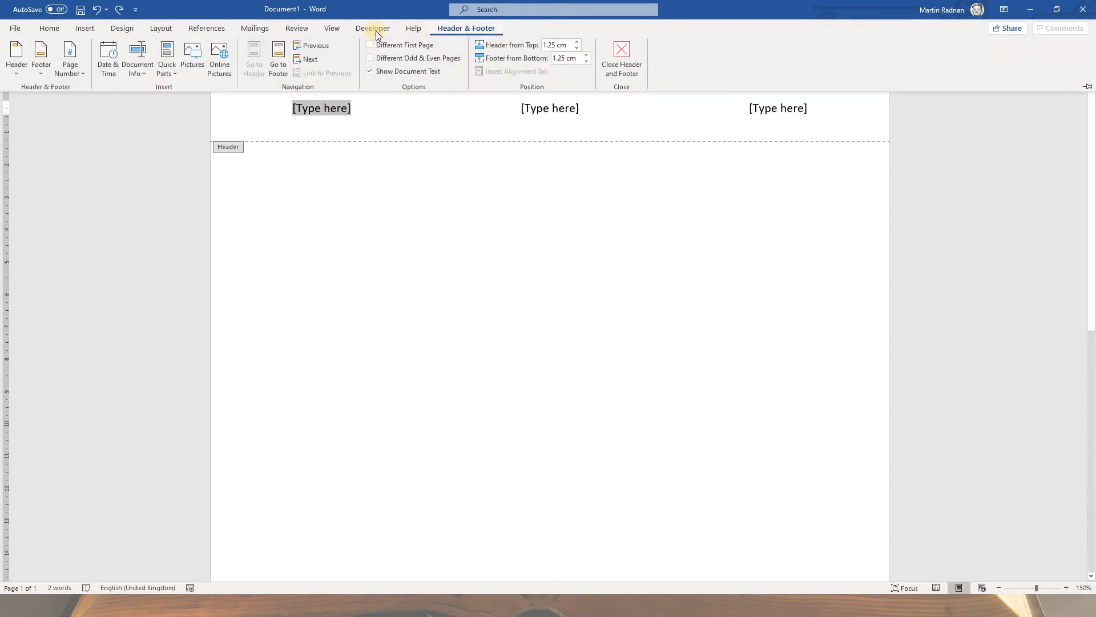
{"action": "left_click", "coordinate": [140, 71]}
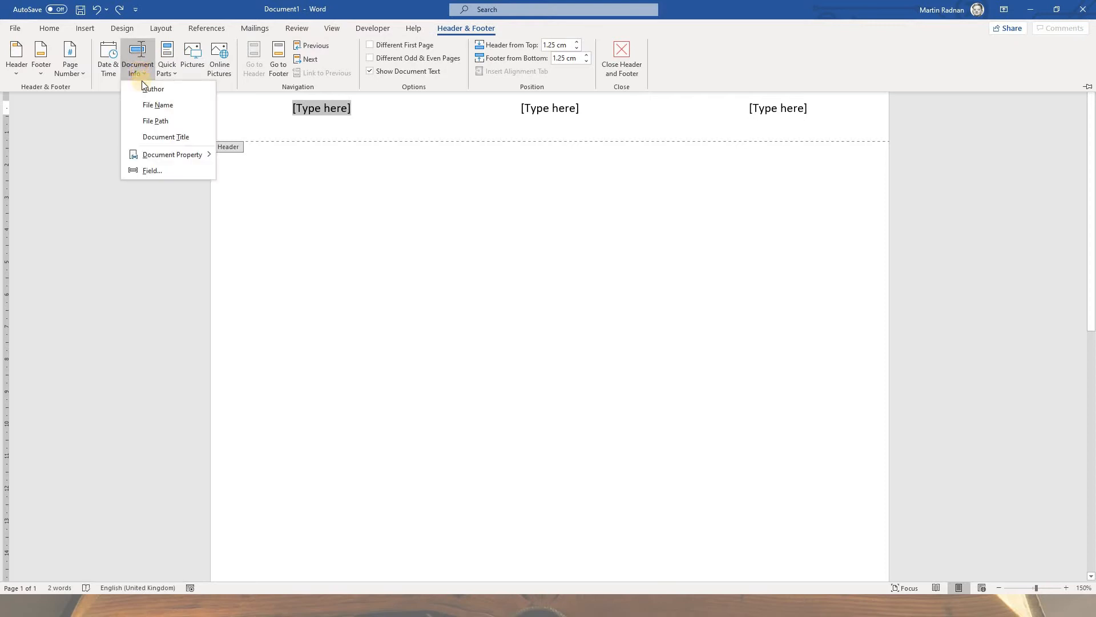
{"action": "left_click", "coordinate": [152, 88]}
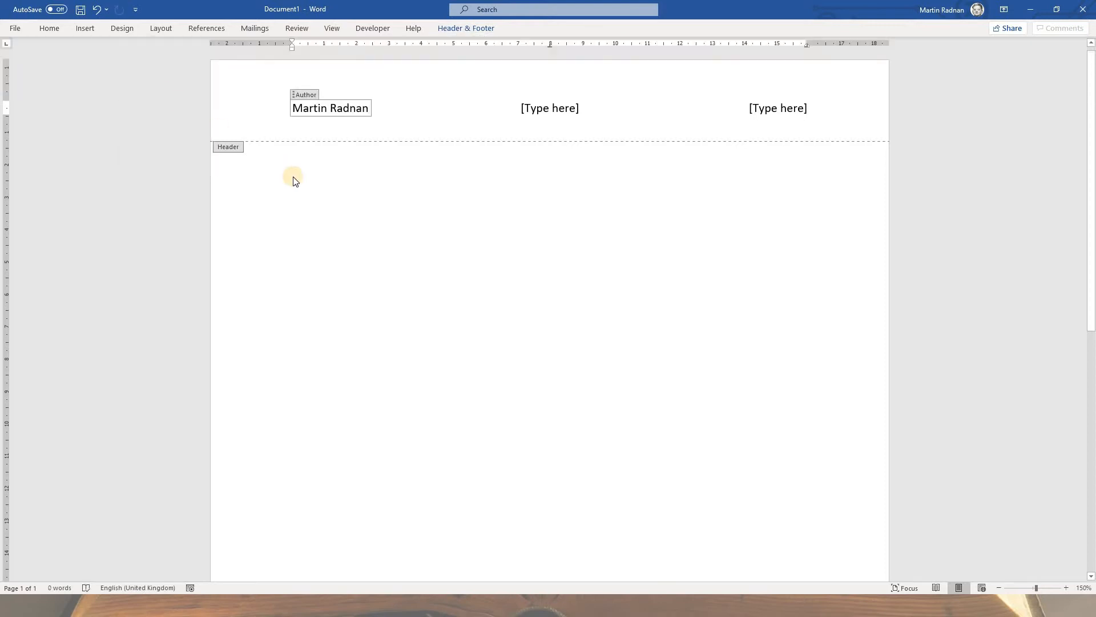
Step: Enter "My Guide to Word" in the header's middle placeholder and close the header
{"action": "left_click", "coordinate": [556, 109]}
{"action": "type", "text": "M"}
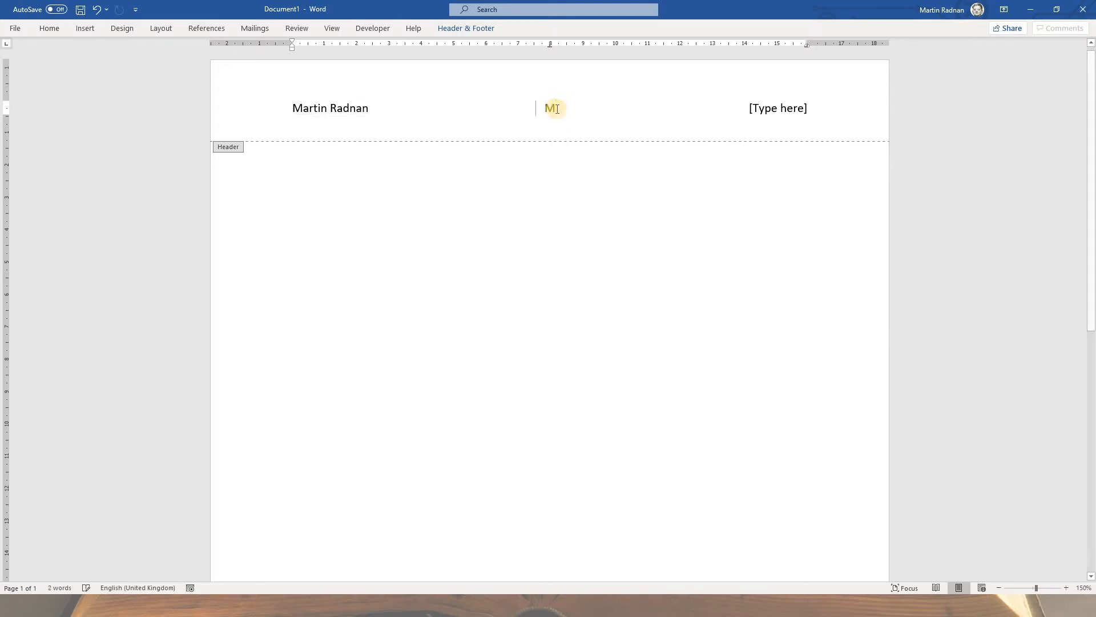
{"action": "type", "text": "y Gu"}
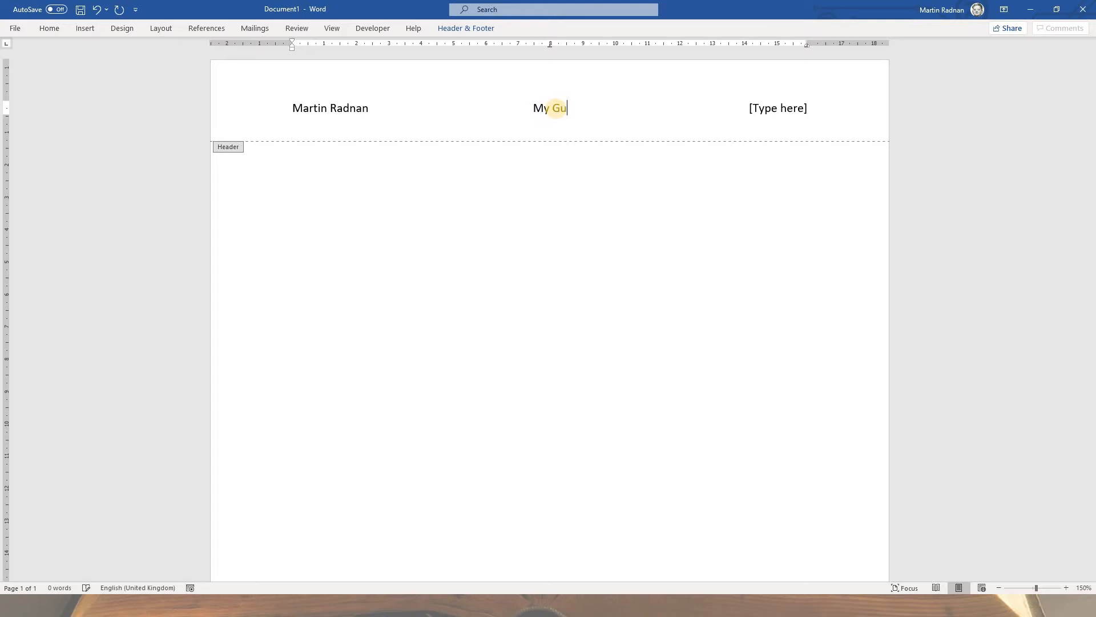
{"action": "type", "text": "ide to Word"}
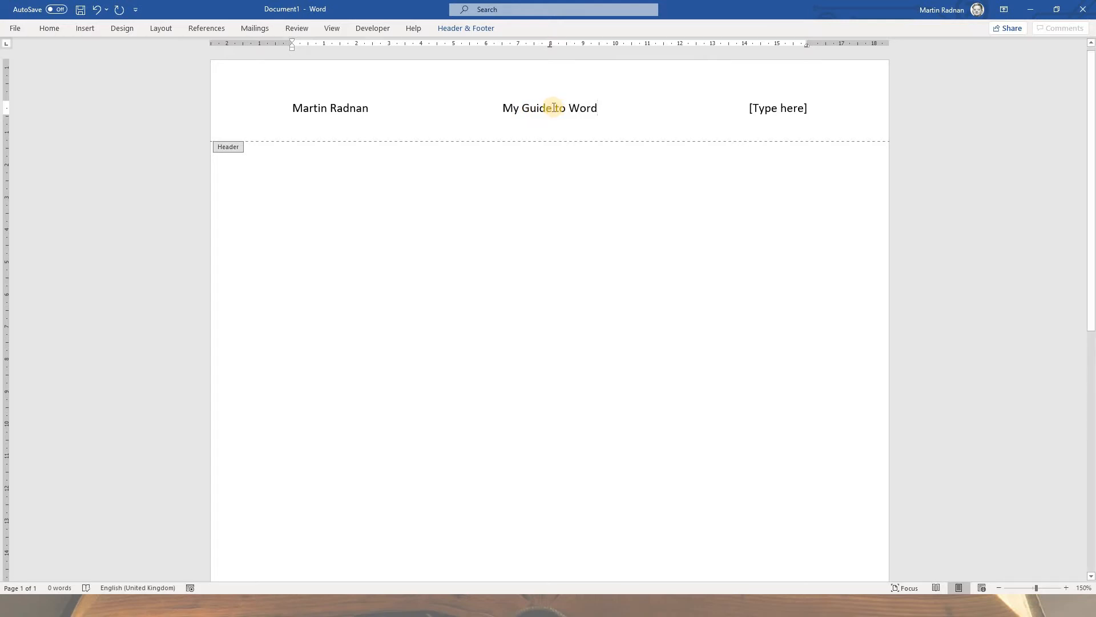
{"action": "left_click", "coordinate": [475, 29]}
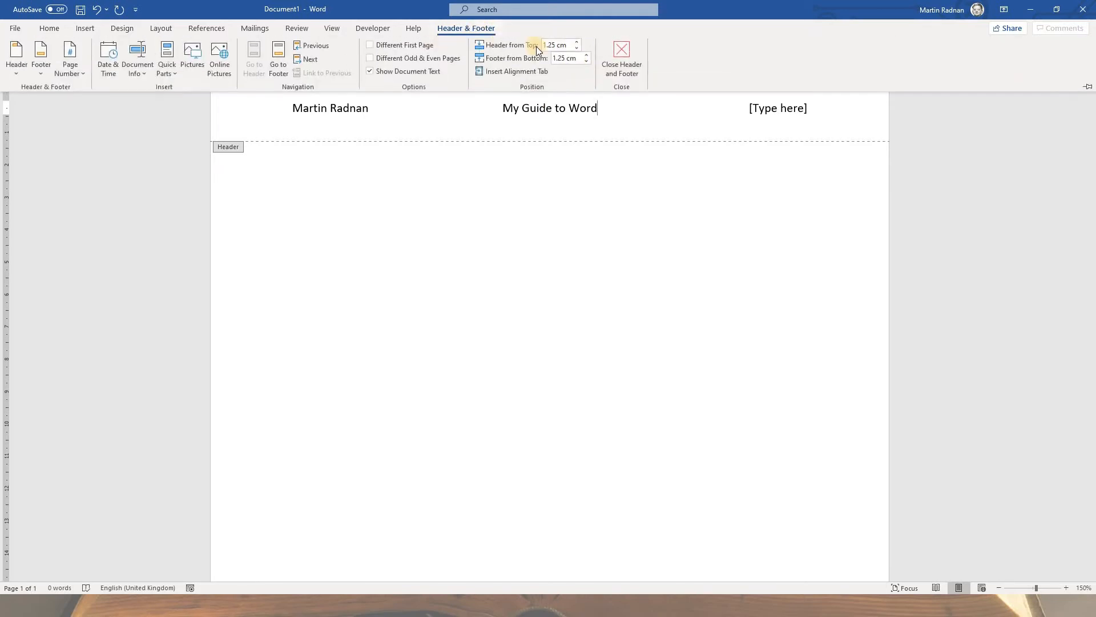
{"action": "left_click", "coordinate": [621, 71]}
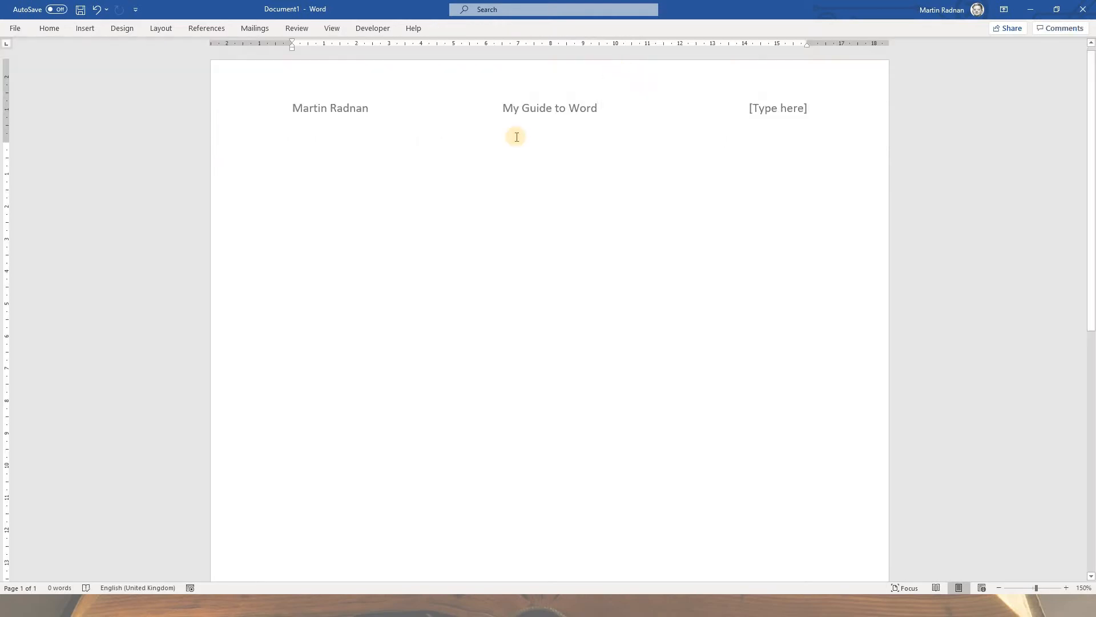
Step: Write the headings "How to use tabs", "How to use indents" and "How to use line spacing" on separate lines in the document body
{"action": "key", "text": "ctrl+Return"}
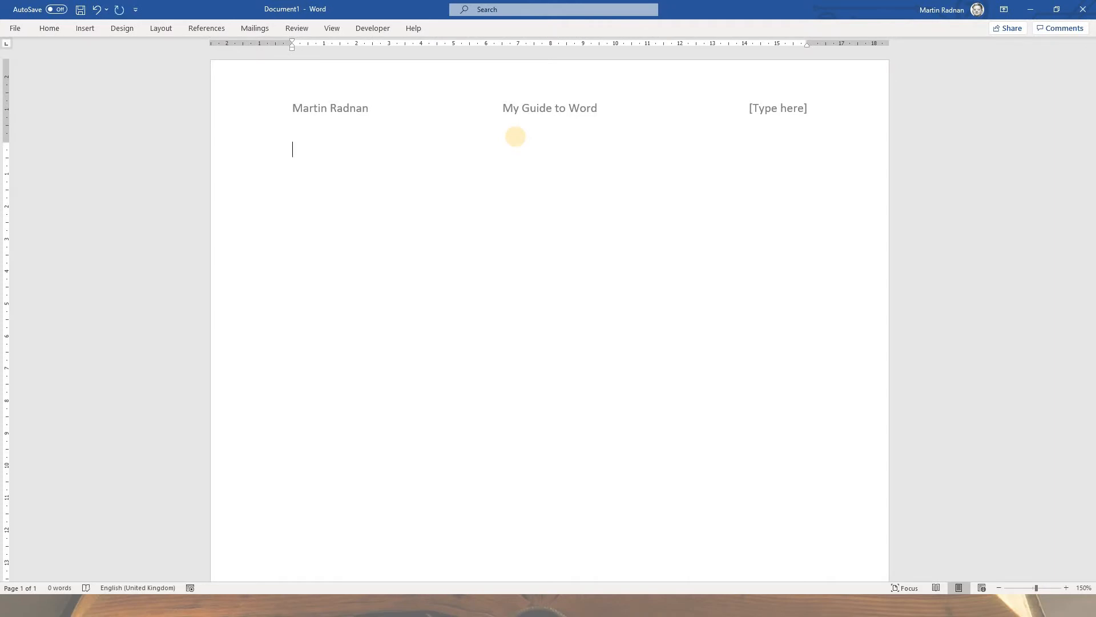
{"action": "type", "text": "How to use tabs How t"}
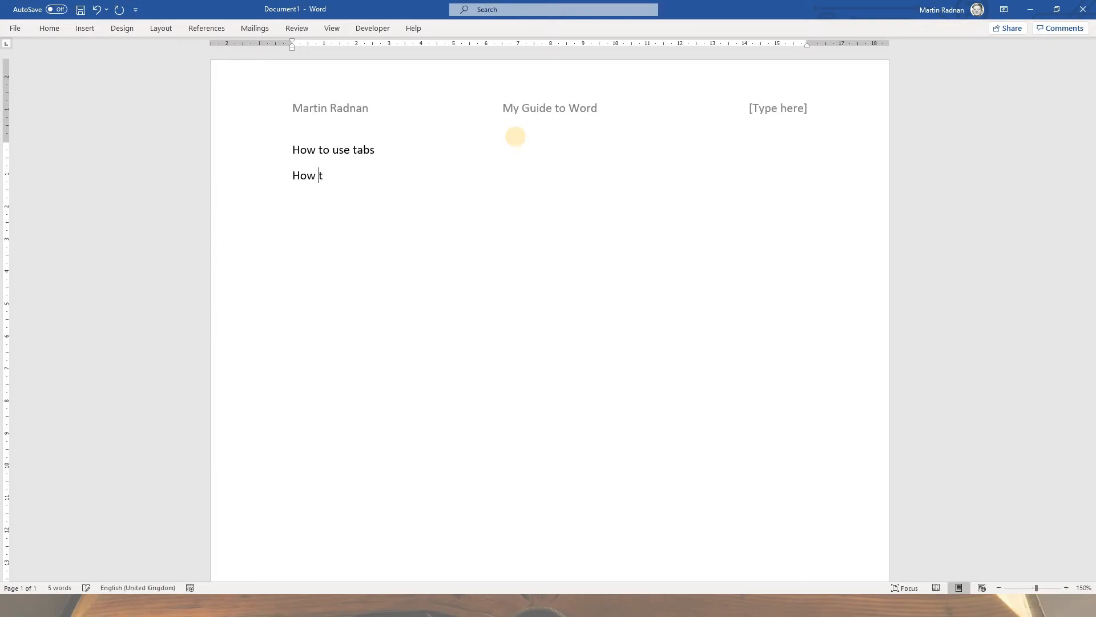
{"action": "type", "text": "o use indents "}
{"action": "type", "text": "How to u"}
{"action": "type", "text": "se line"}
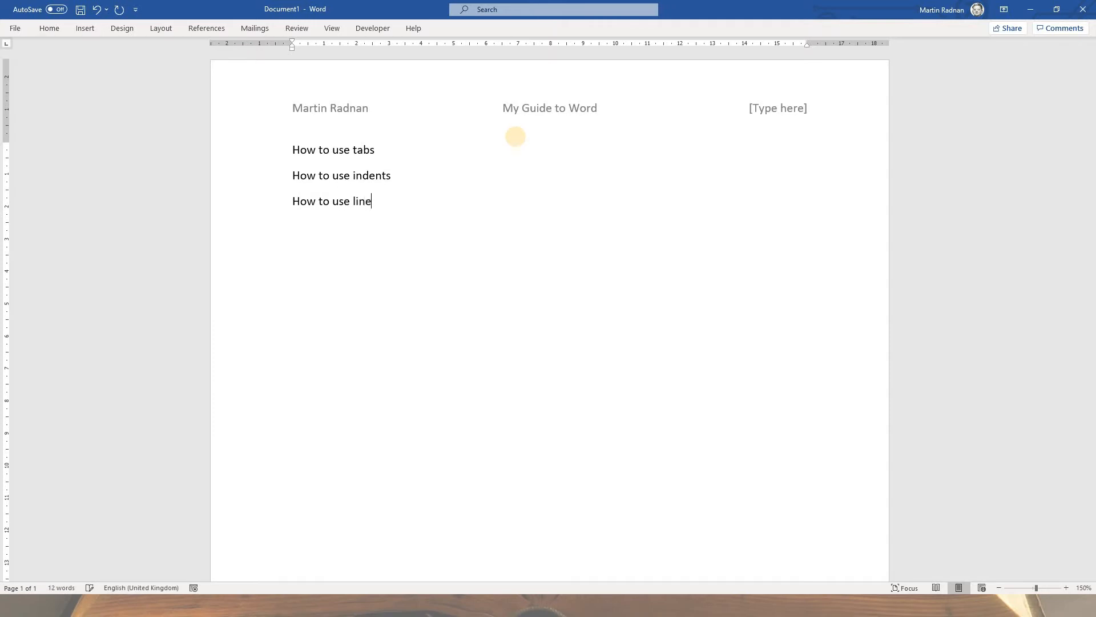
{"action": "type", "text": " spacing "}
{"action": "type", "text": "How to re"}
{"action": "type", "text": "move"}
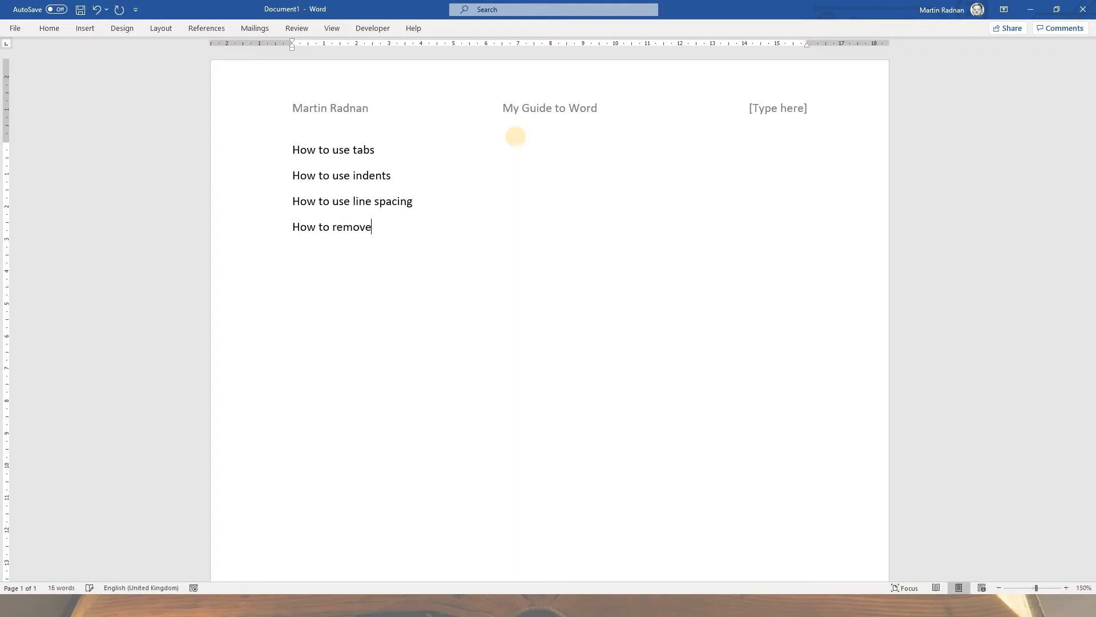
{"action": "type", "text": " space after paragraph"}
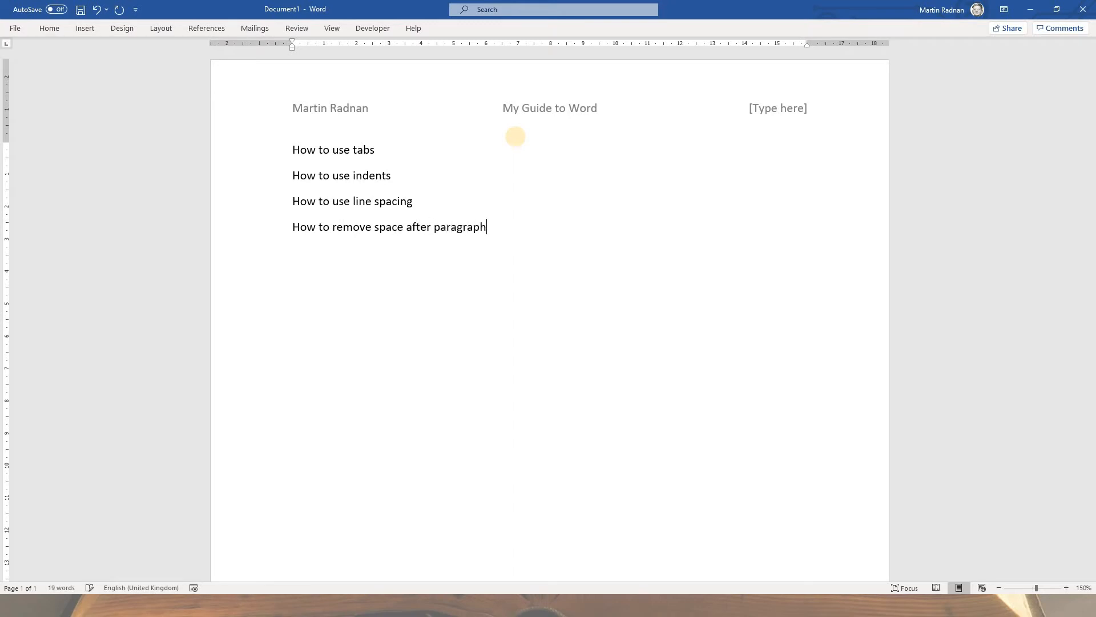
{"action": "type", "text": "s"}
Step: Add the heading "How to remove space after paragraphs" below the line spacing heading
{"action": "key", "text": "Return"}
Step: Add the headings "How to use centring" and "How to use headers and footers" on separate lines at the end of the list
{"action": "type", "text": "How to use centring H"}
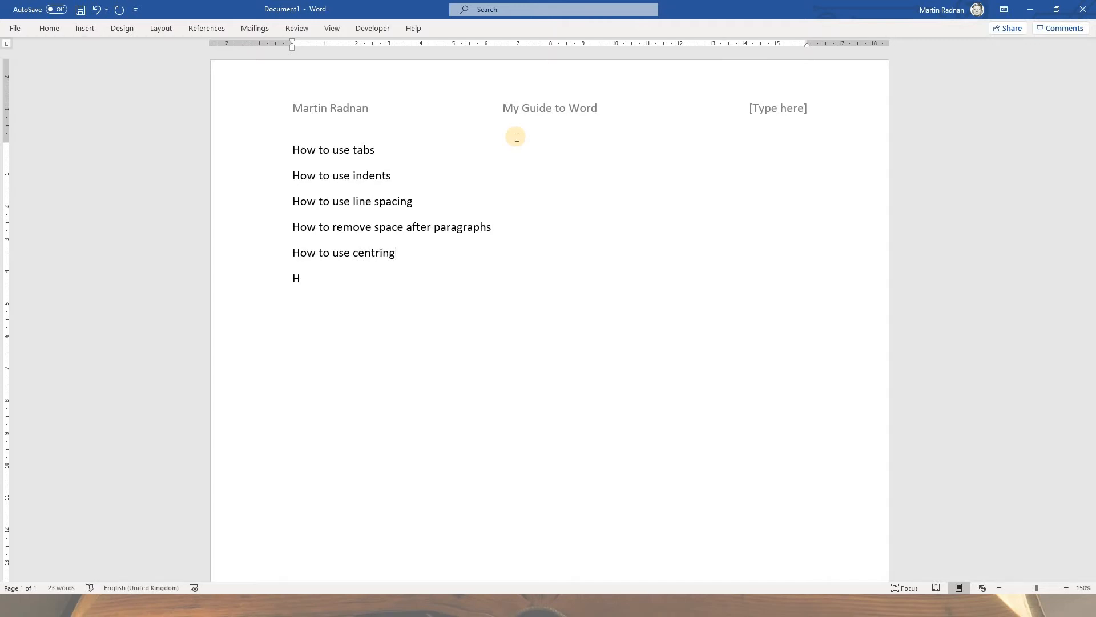
{"action": "type", "text": "ow to use headers and footers"}
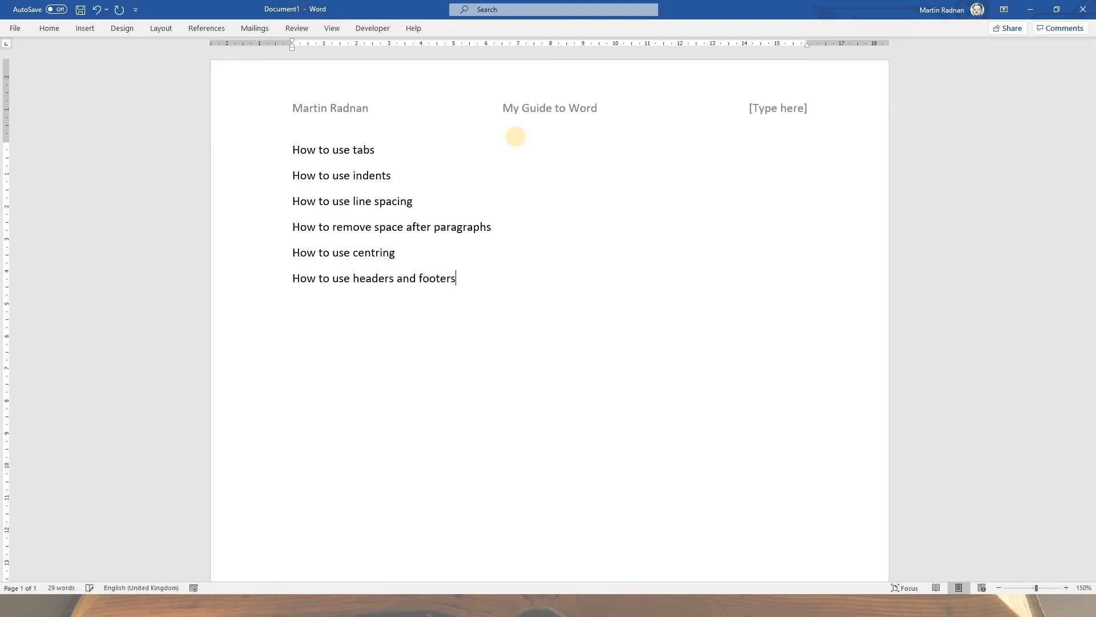
Step: Make all six "How to" headings bold and underlined
{"action": "left_click_drag", "start_coordinate": [457, 278], "coordinate": [295, 159]}
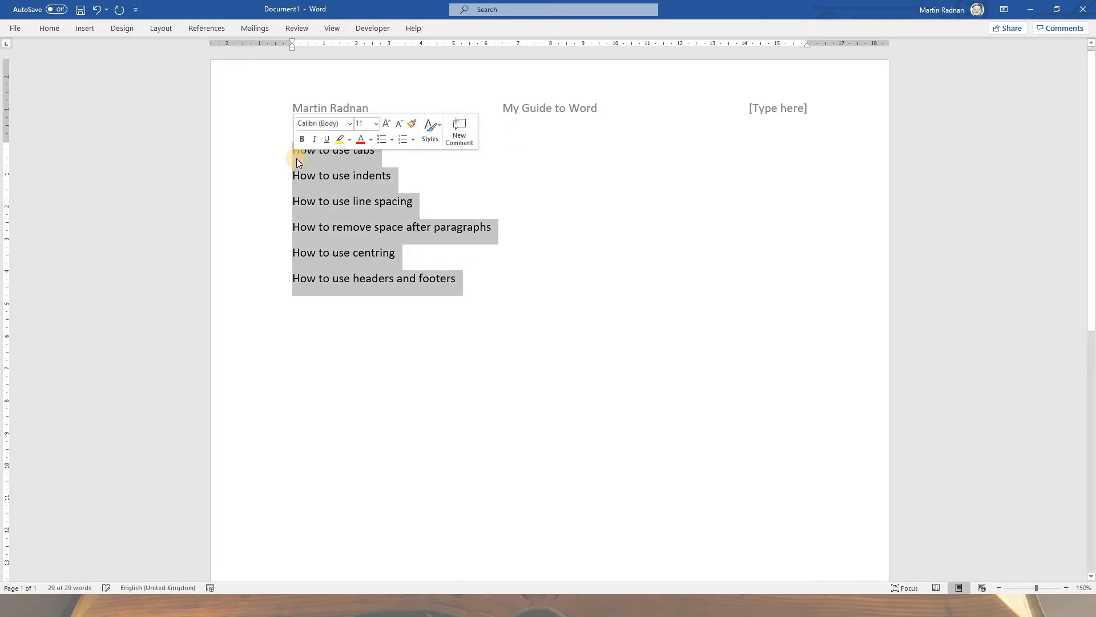
{"action": "left_click", "coordinate": [303, 141]}
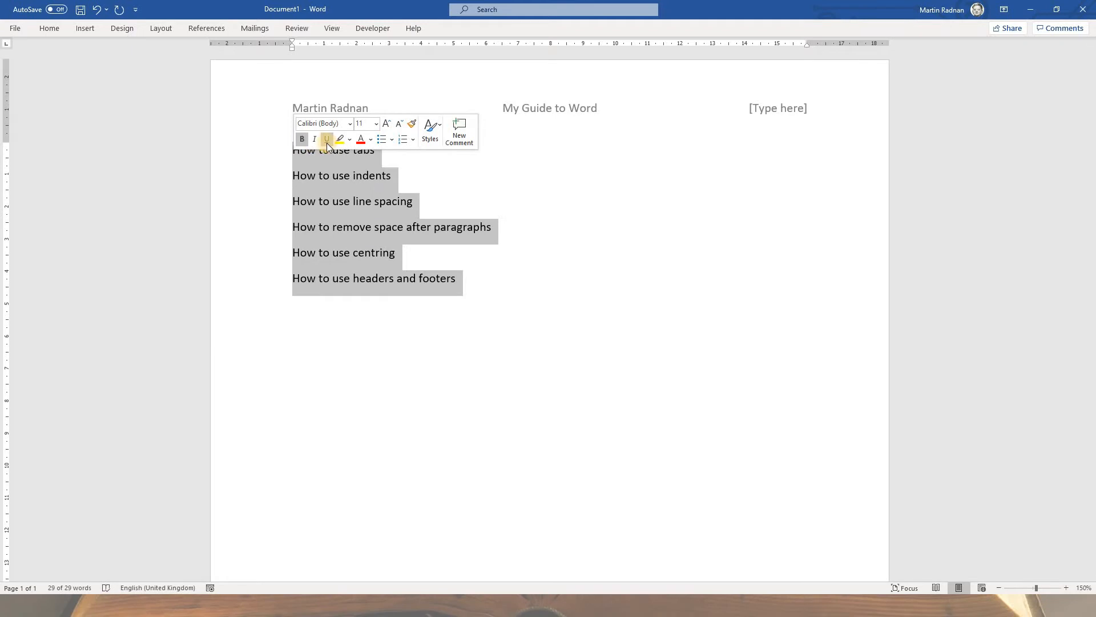
{"action": "left_click", "coordinate": [326, 143]}
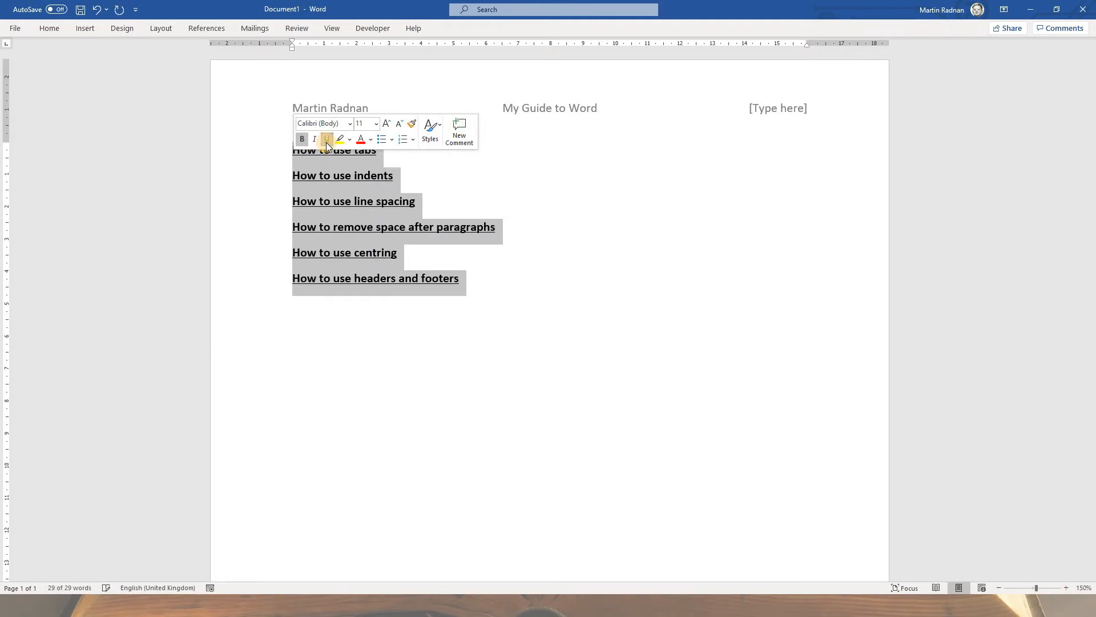
{"action": "left_click", "coordinate": [408, 180]}
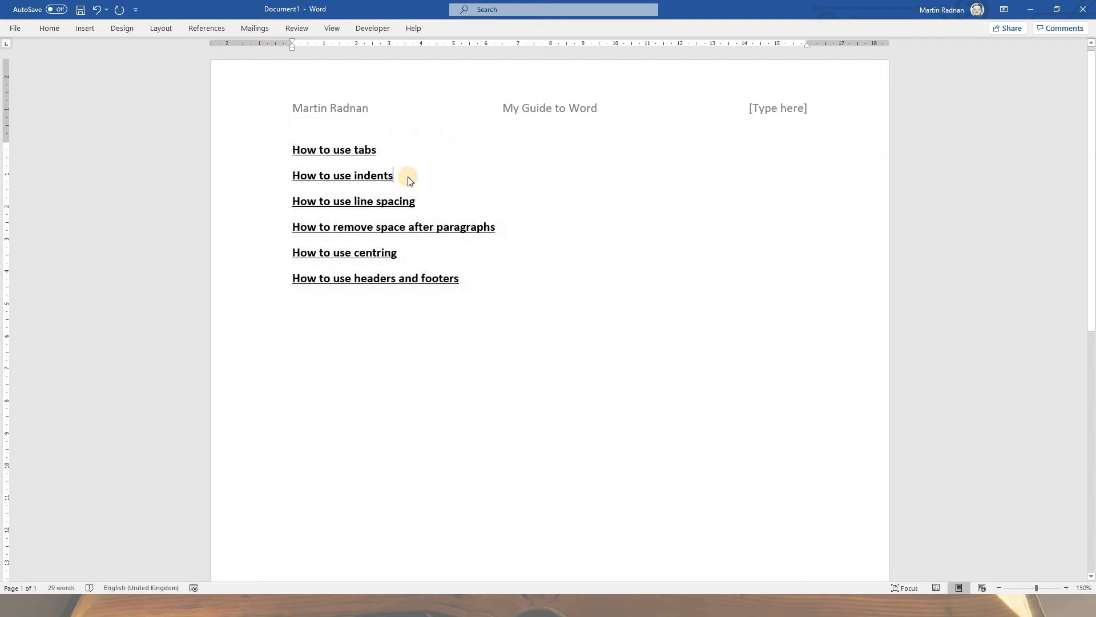
Step: Capture the screen with the View commands displayed and paste the screenshot on a new line below the "How to use tabs" heading
{"action": "left_click", "coordinate": [381, 151]}
{"action": "key", "text": "Return"}
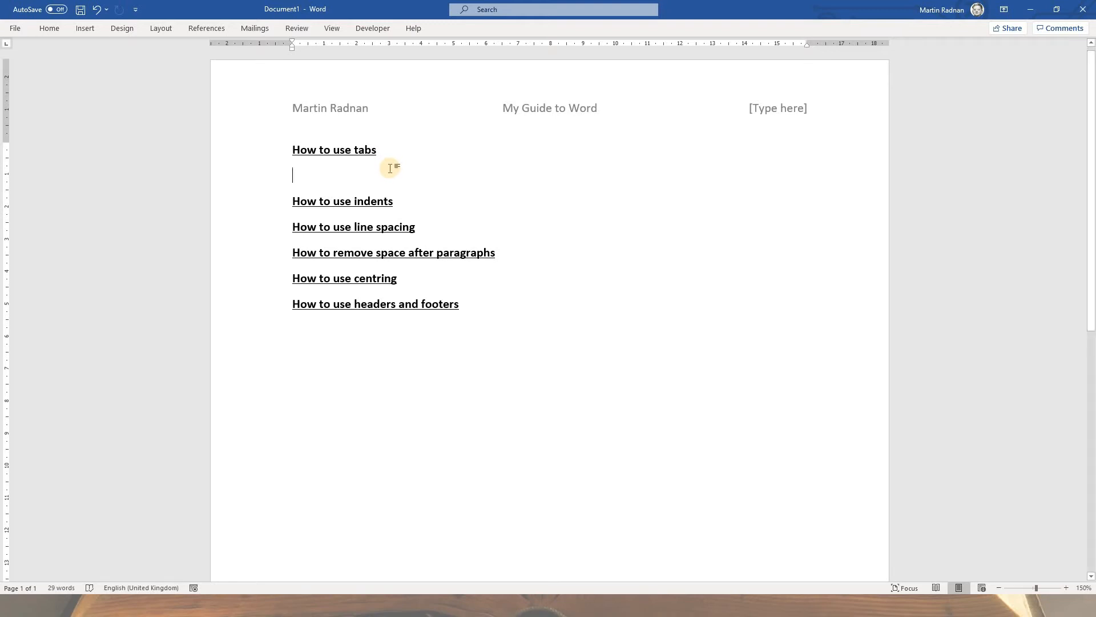
{"action": "left_click", "coordinate": [333, 29]}
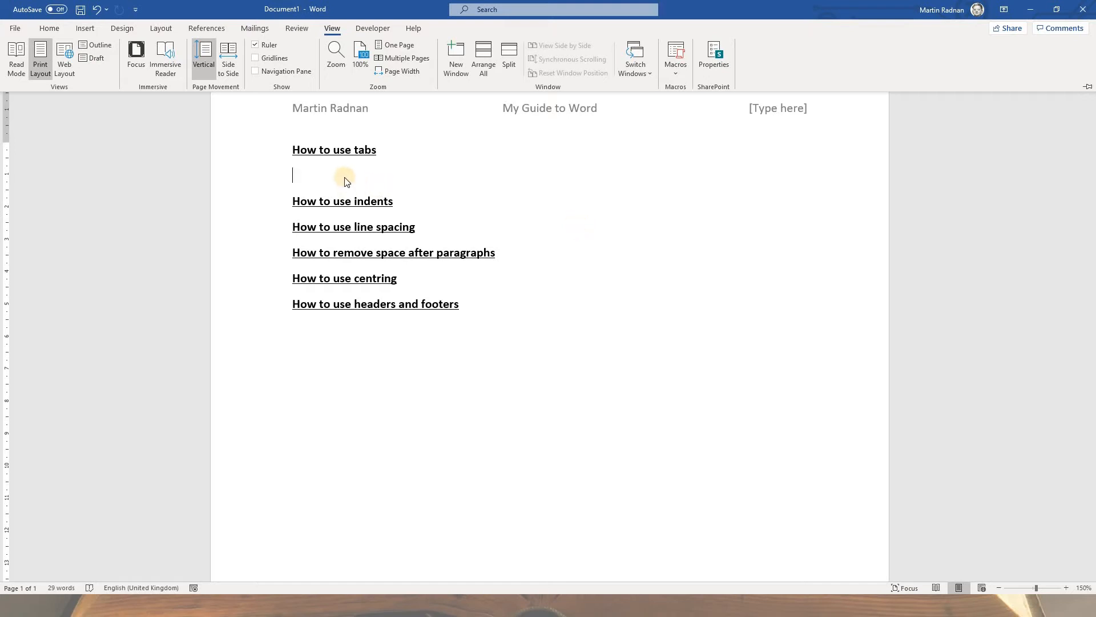
{"action": "right_click", "coordinate": [293, 173]}
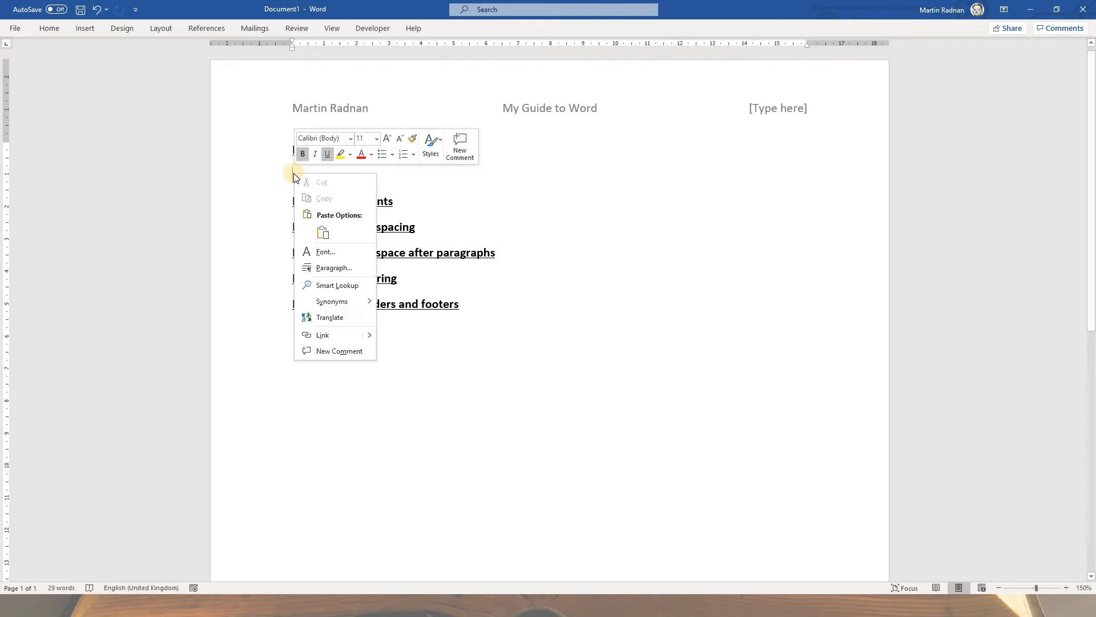
{"action": "left_click", "coordinate": [321, 232]}
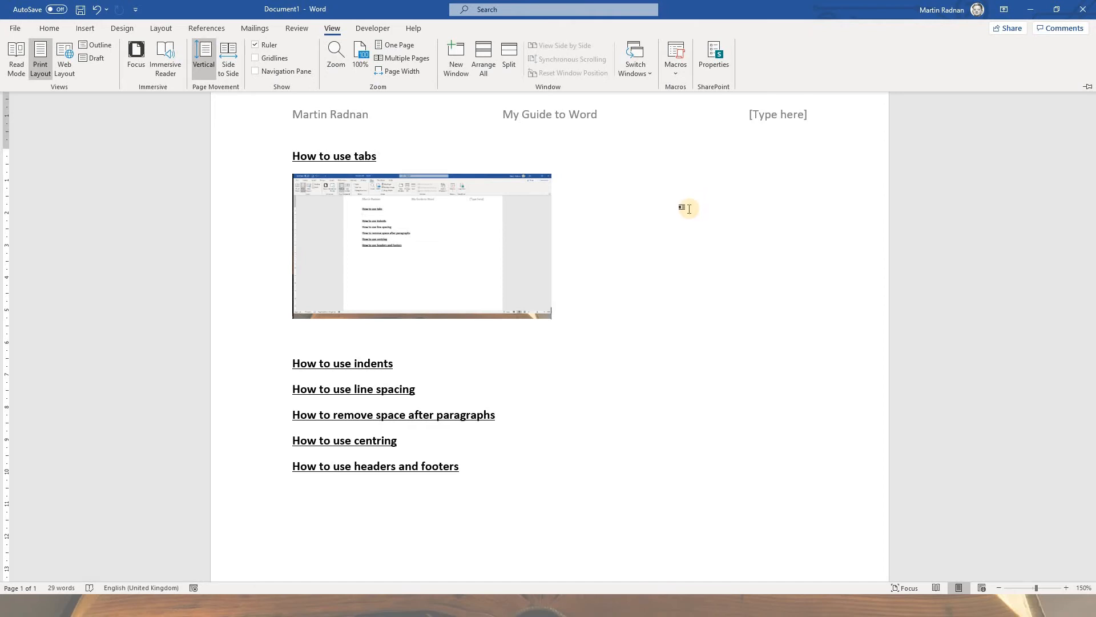
Step: Crop the screenshot below "How to use tabs" to just the View commands strip and enlarge it to the width of the text
{"action": "scroll", "coordinate": [689, 209], "scroll_direction": "up", "scroll_amount": 16}
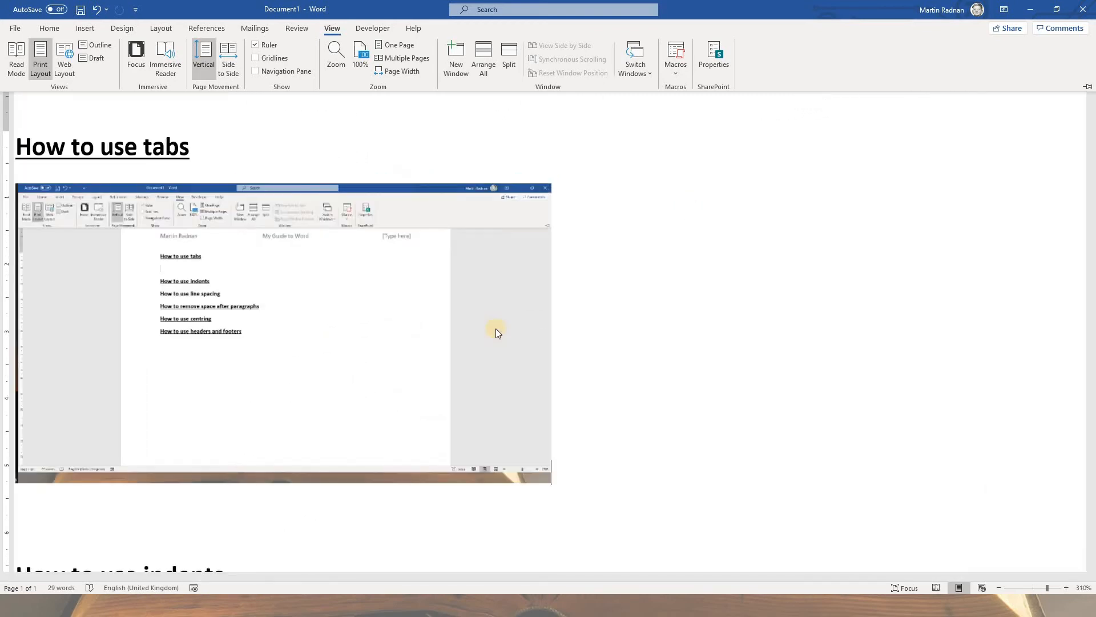
{"action": "key", "text": "ctrl+F1"}
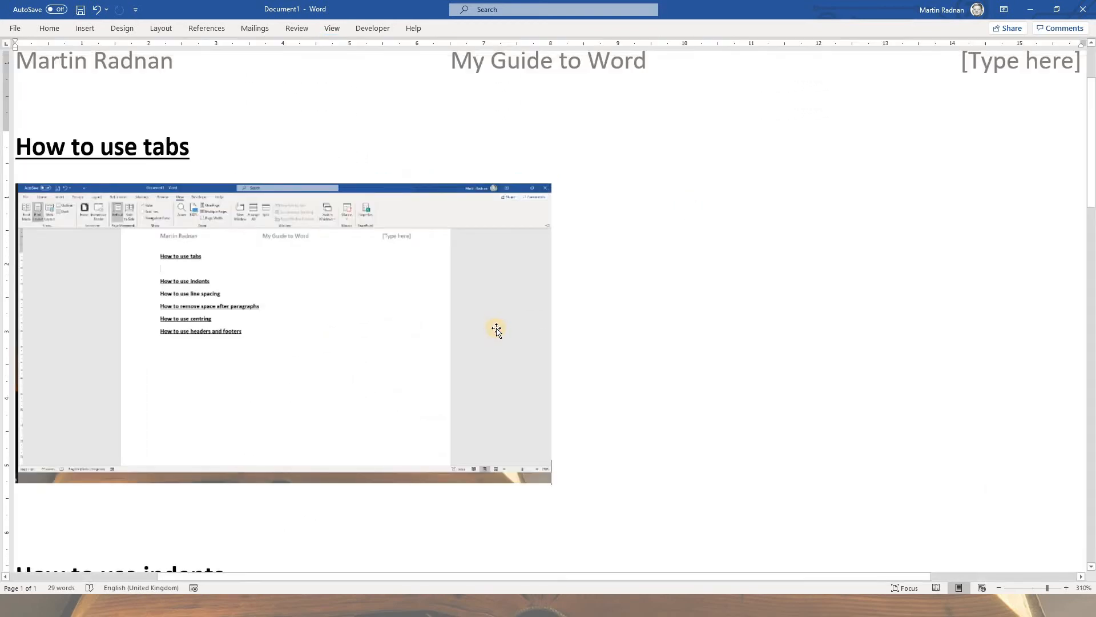
{"action": "right_click", "coordinate": [494, 330]}
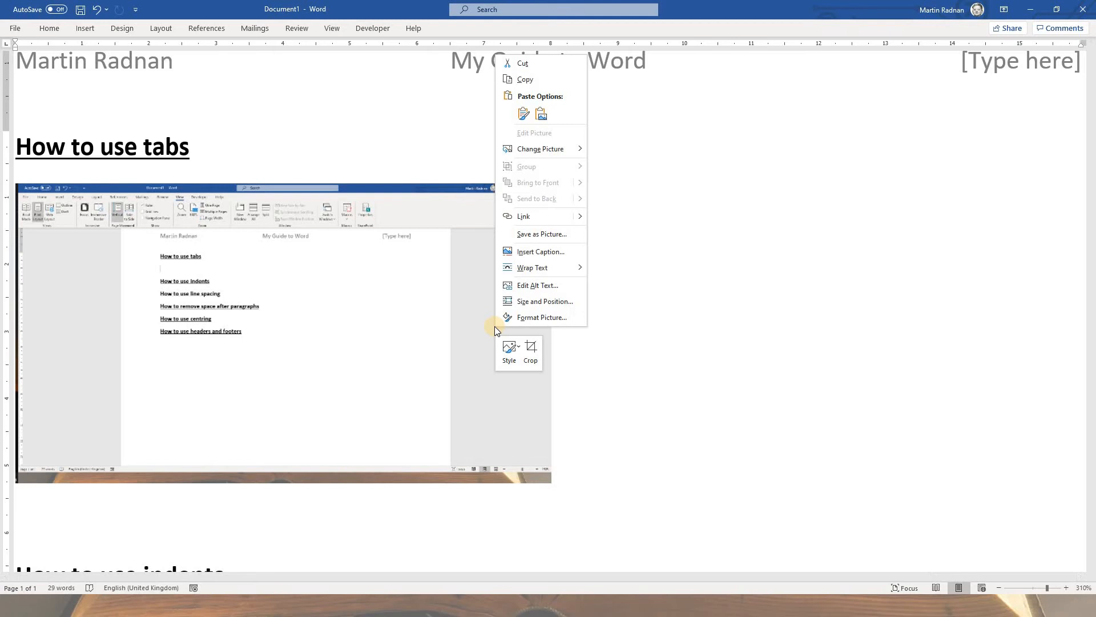
{"action": "left_click", "coordinate": [530, 356]}
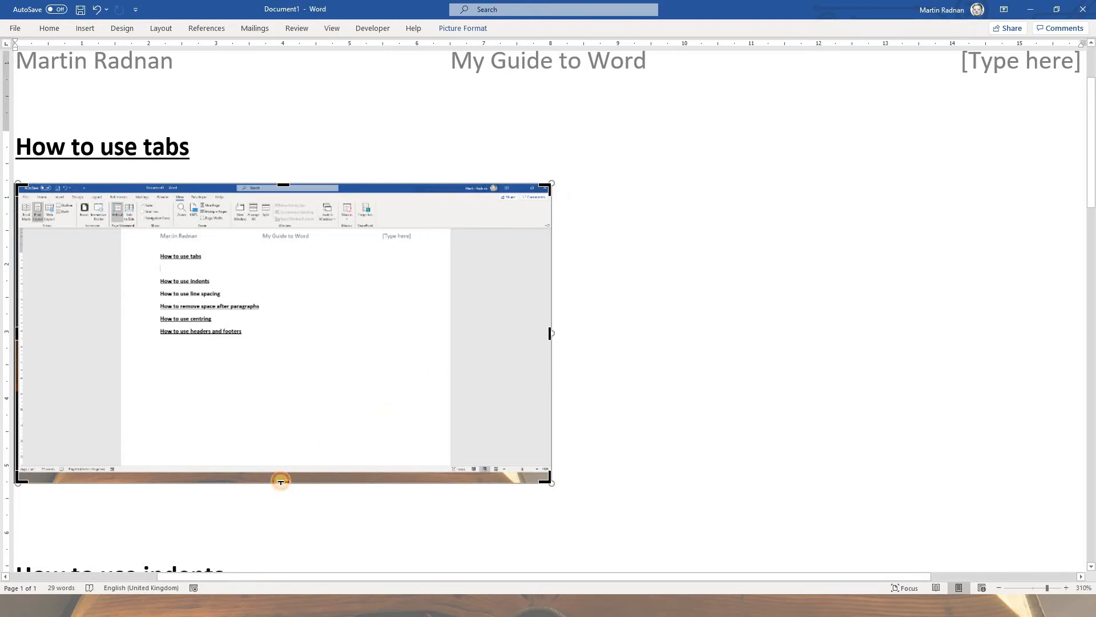
{"action": "left_click_drag", "start_coordinate": [280, 481], "coordinate": [291, 228]}
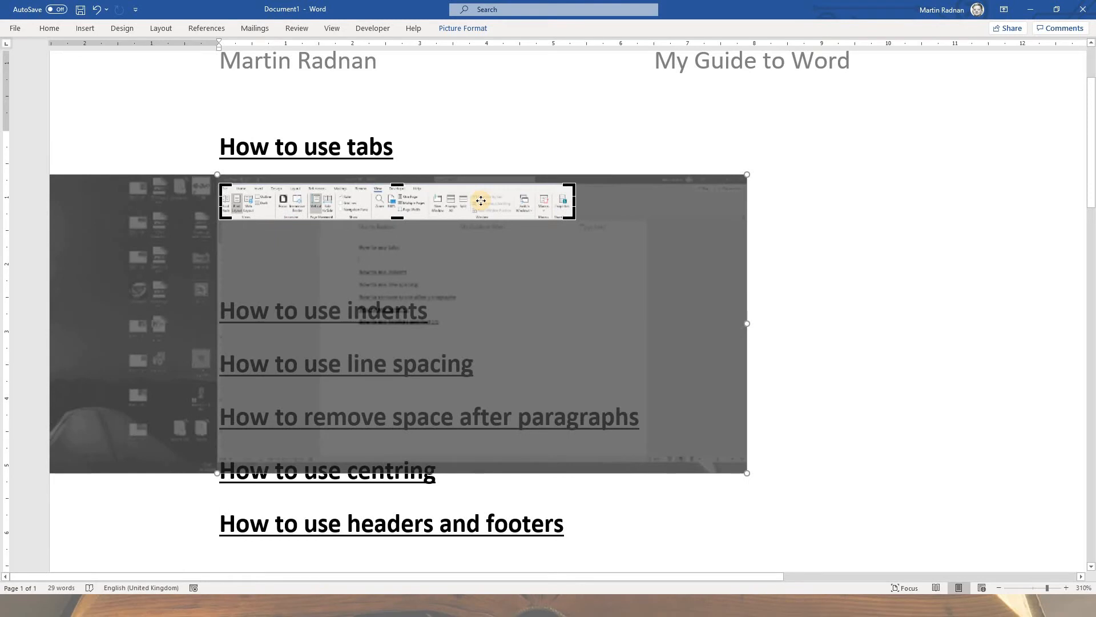
{"action": "left_click", "coordinate": [482, 201]}
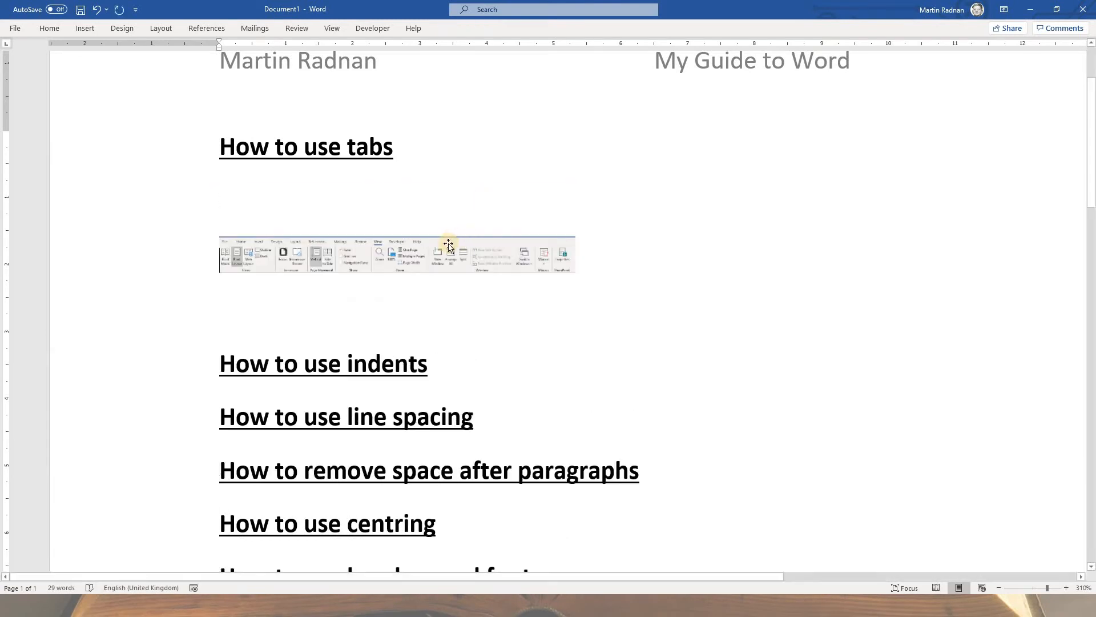
{"action": "left_click", "coordinate": [383, 261]}
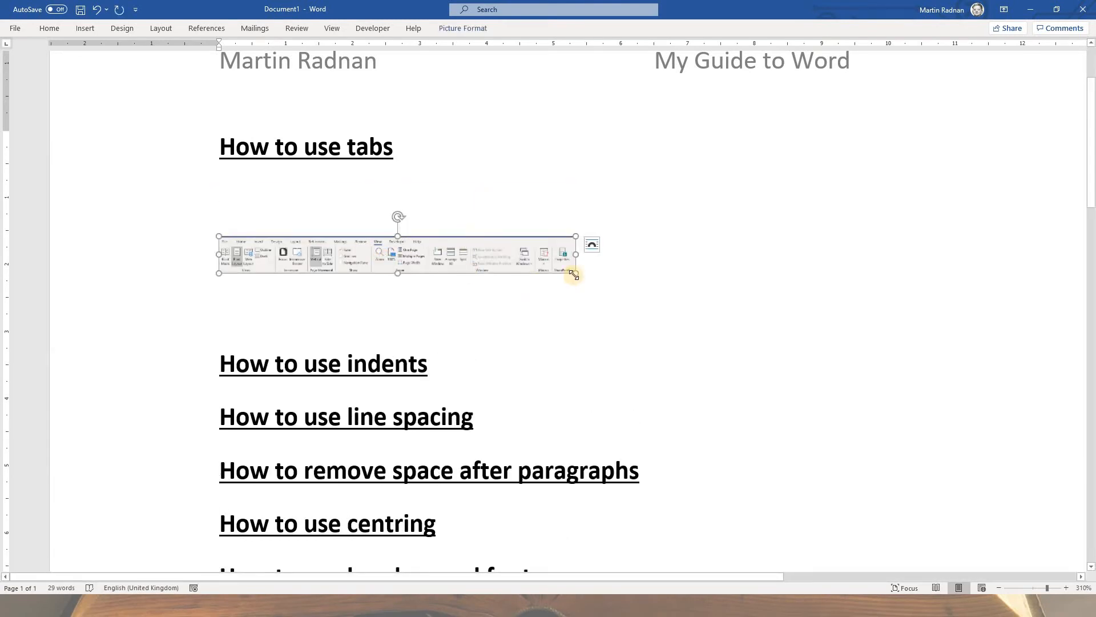
{"action": "left_click_drag", "start_coordinate": [575, 275], "coordinate": [656, 303]}
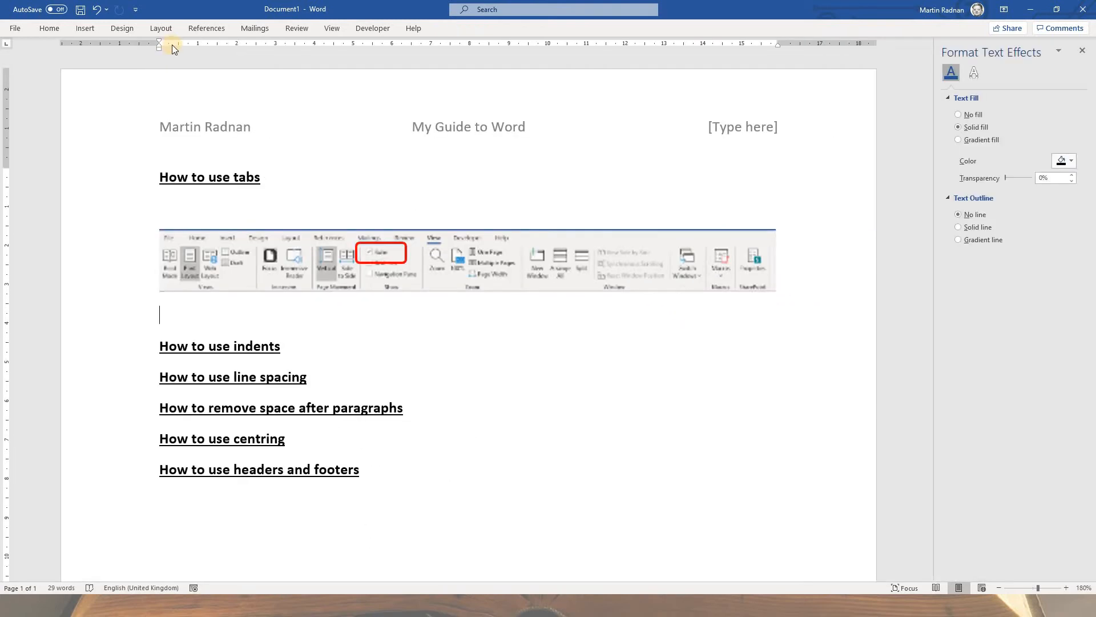
Step: Insert a rectangular speech bubble callout in the empty area below the "How to use headers and footers" heading
{"action": "left_click", "coordinate": [90, 34]}
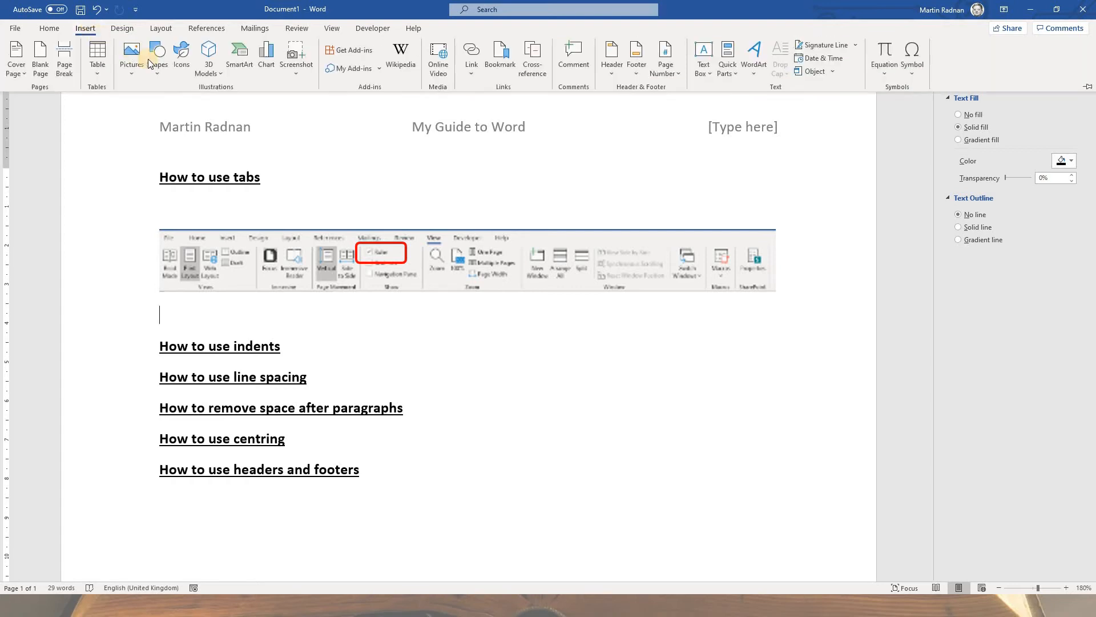
{"action": "left_click", "coordinate": [158, 69]}
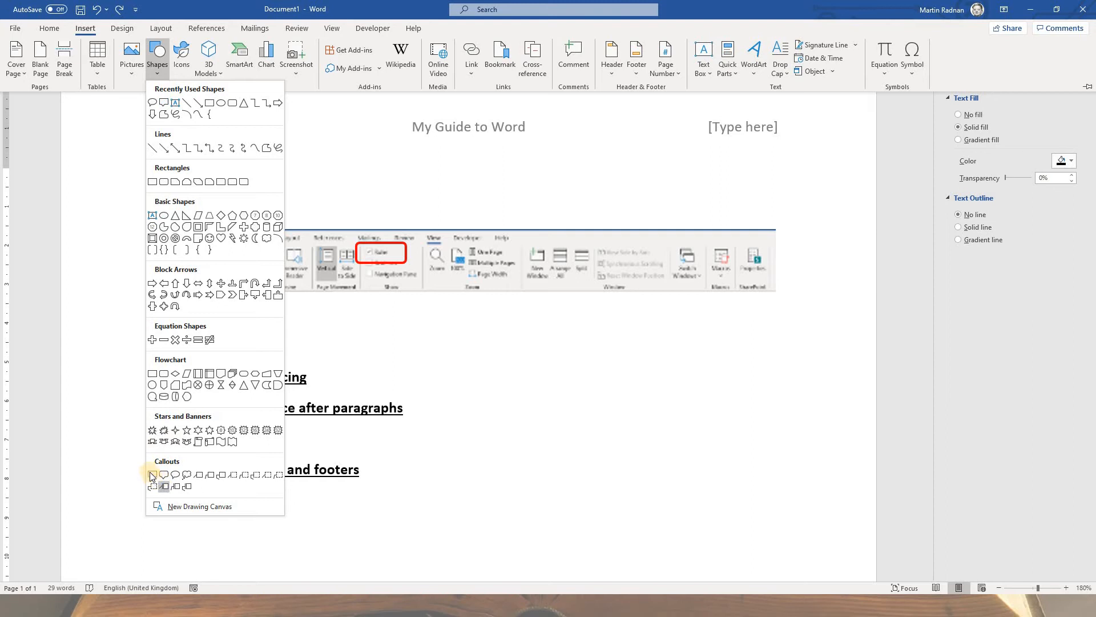
{"action": "left_click", "coordinate": [151, 474]}
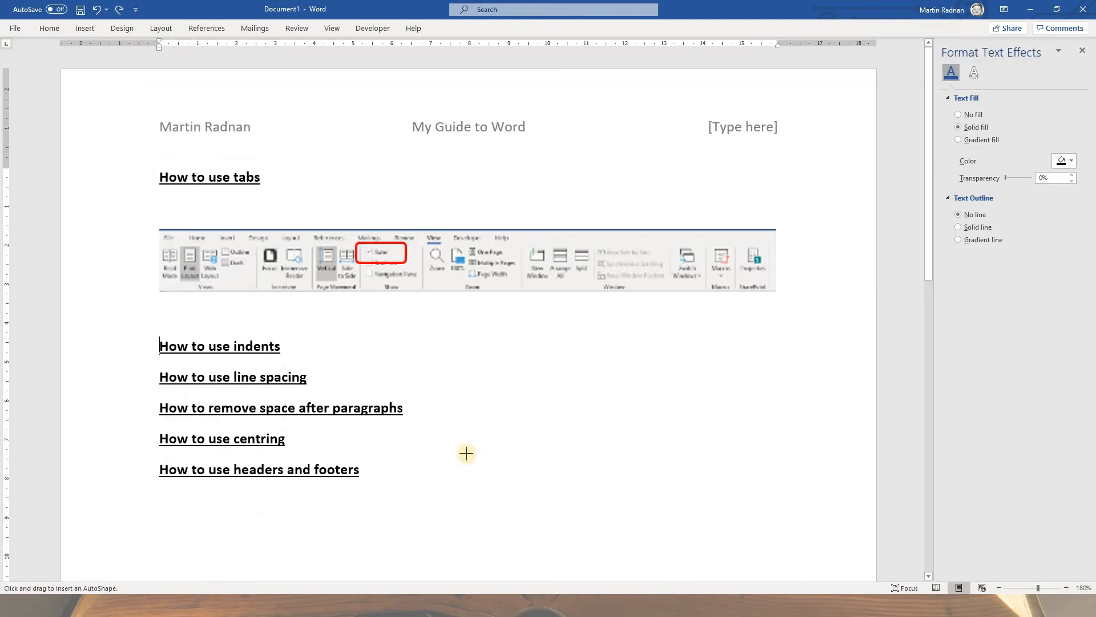
{"action": "scroll", "coordinate": [517, 353], "scroll_direction": "down", "scroll_amount": 3}
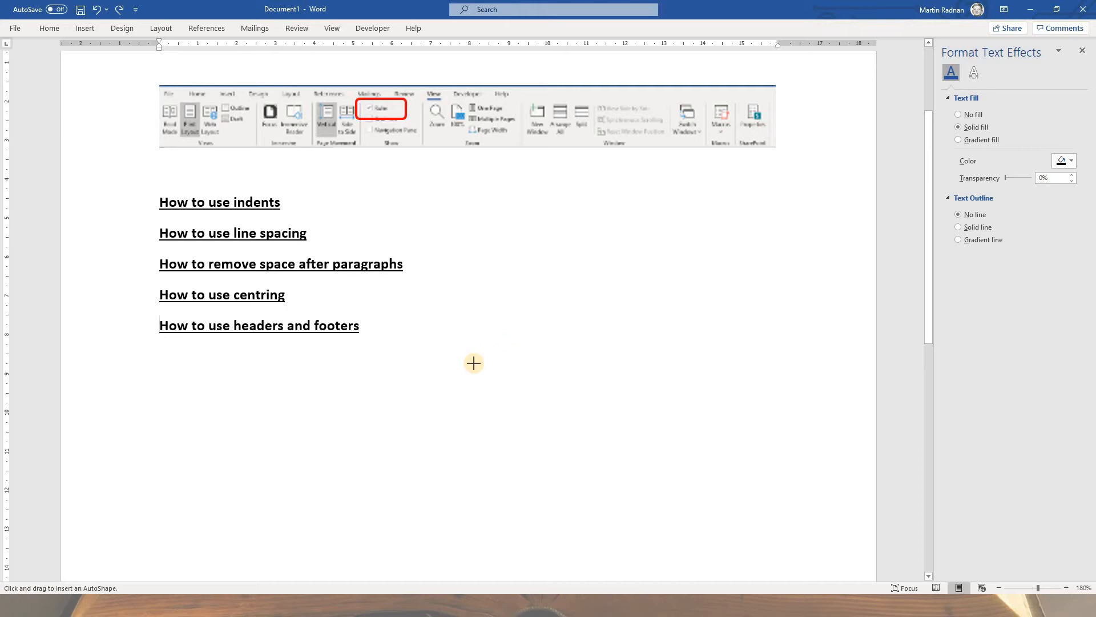
{"action": "left_click_drag", "start_coordinate": [474, 363], "coordinate": [660, 480]}
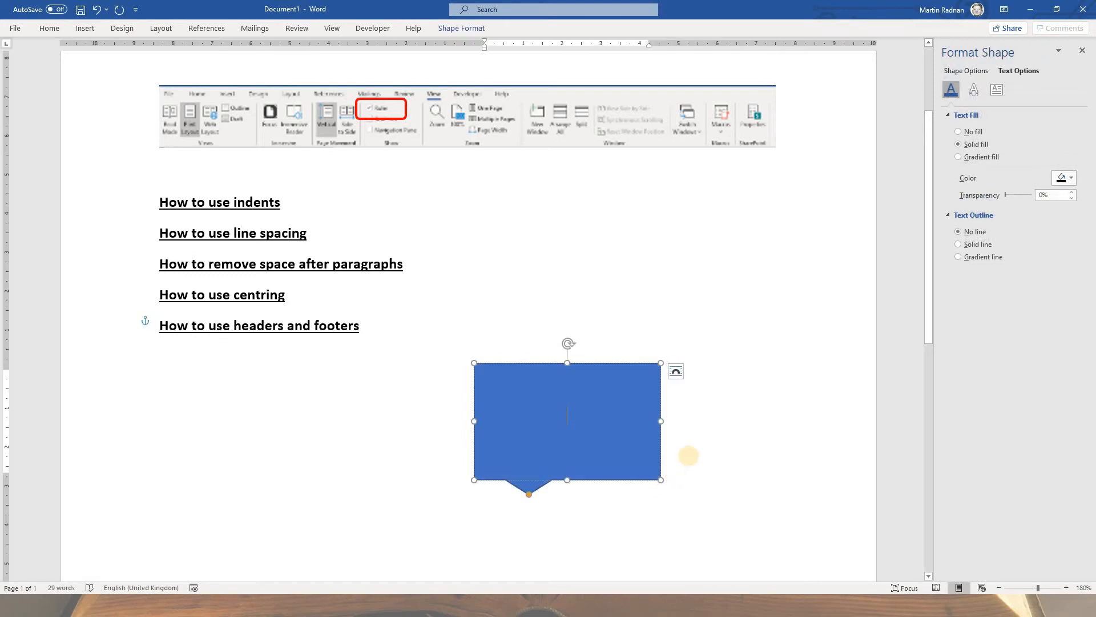
Step: Enter the text "This checkbox turns the ruler on and off" in the callout
{"action": "type", "text": "This ch"}
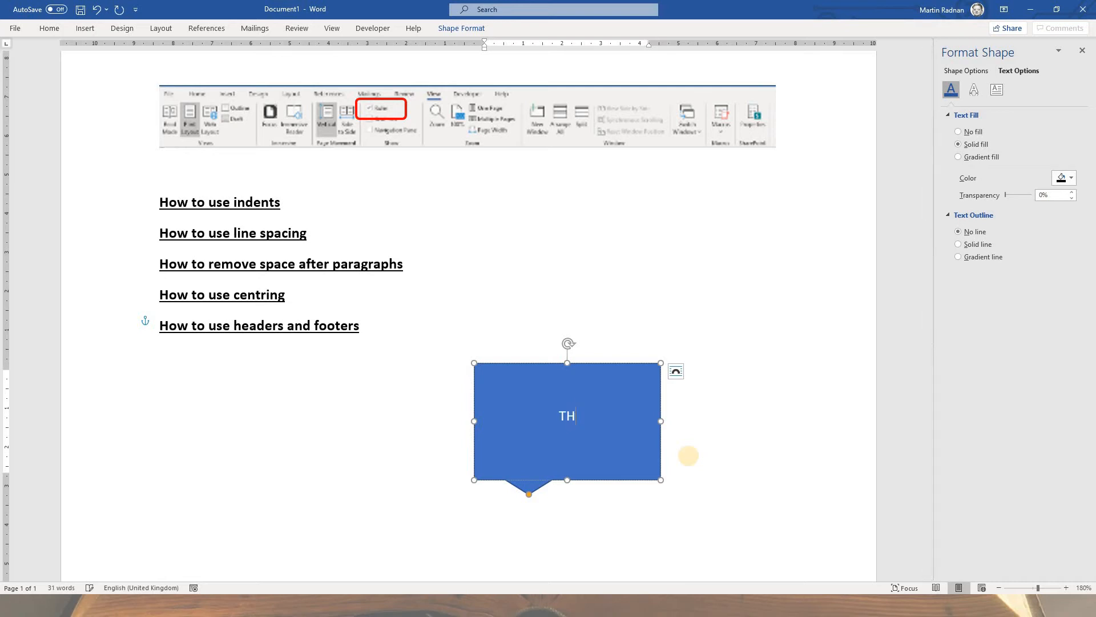
{"action": "type", "text": "eckbox tur"}
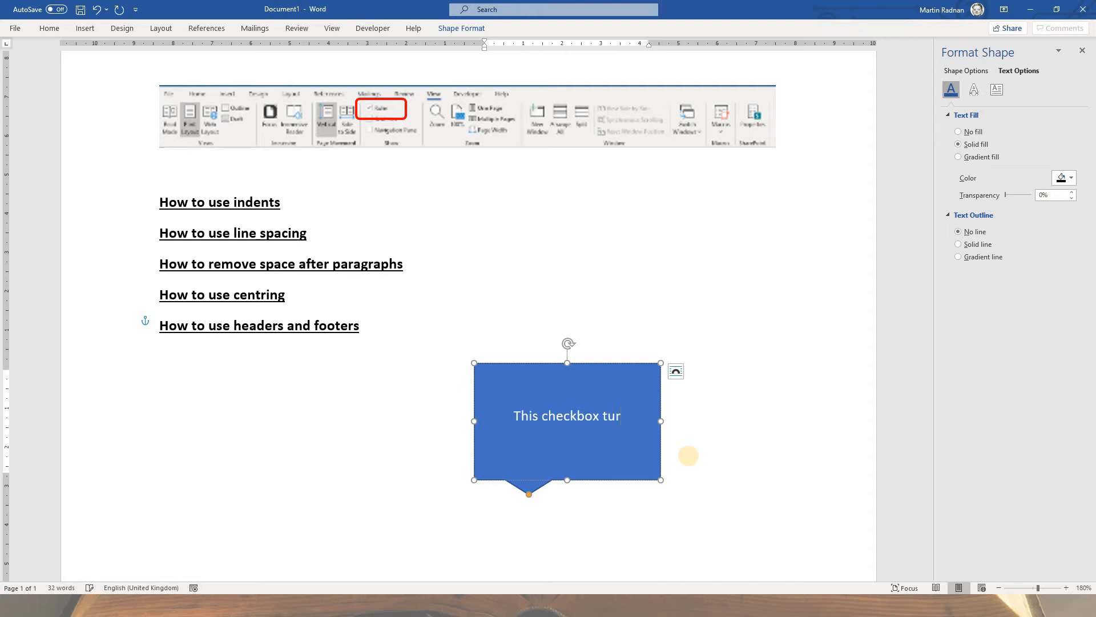
{"action": "type", "text": "ns the rul"}
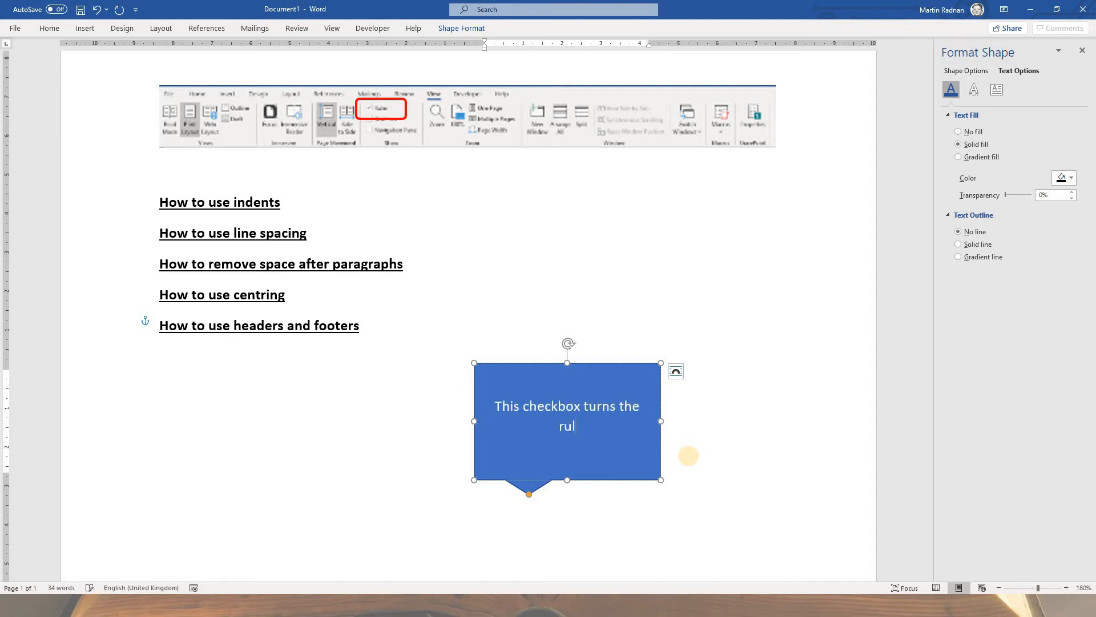
{"action": "type", "text": "er on and off"}
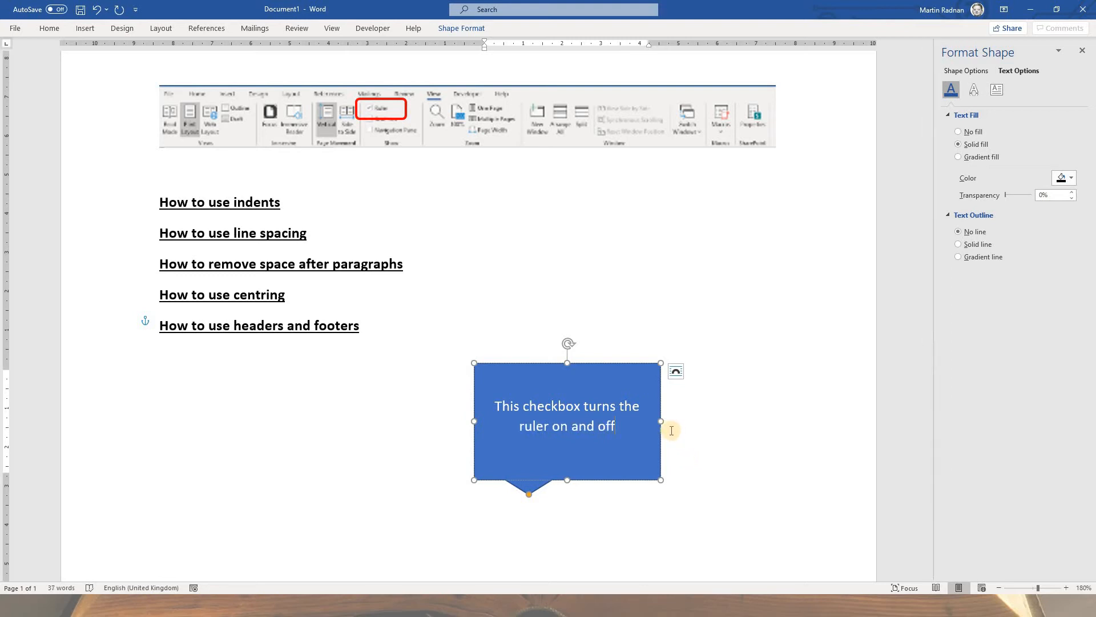
{"action": "key", "text": "Escape"}
Step: Change the callout's text colour to black
{"action": "left_click", "coordinate": [570, 422]}
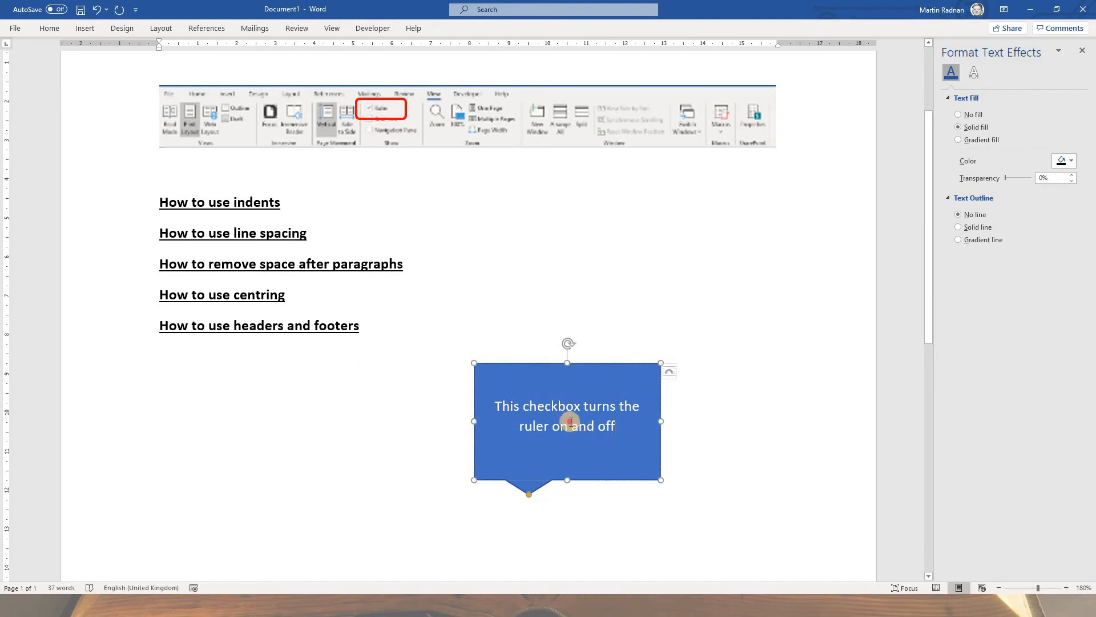
{"action": "left_click_drag", "start_coordinate": [570, 422], "coordinate": [494, 406]}
{"action": "left_click", "coordinate": [1062, 179]}
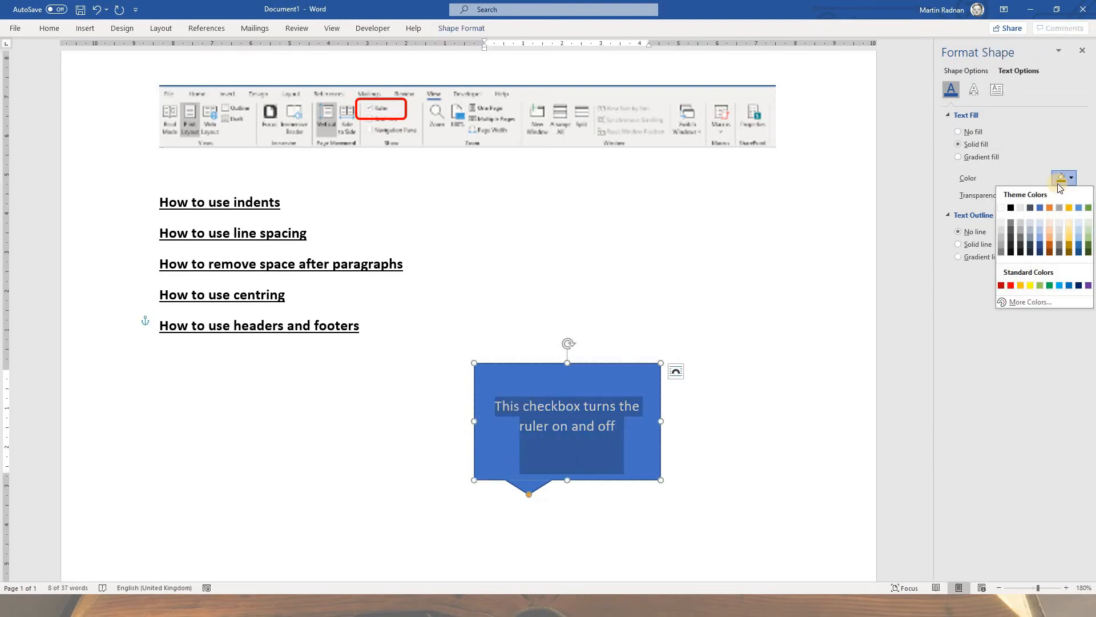
{"action": "left_click", "coordinate": [1010, 206]}
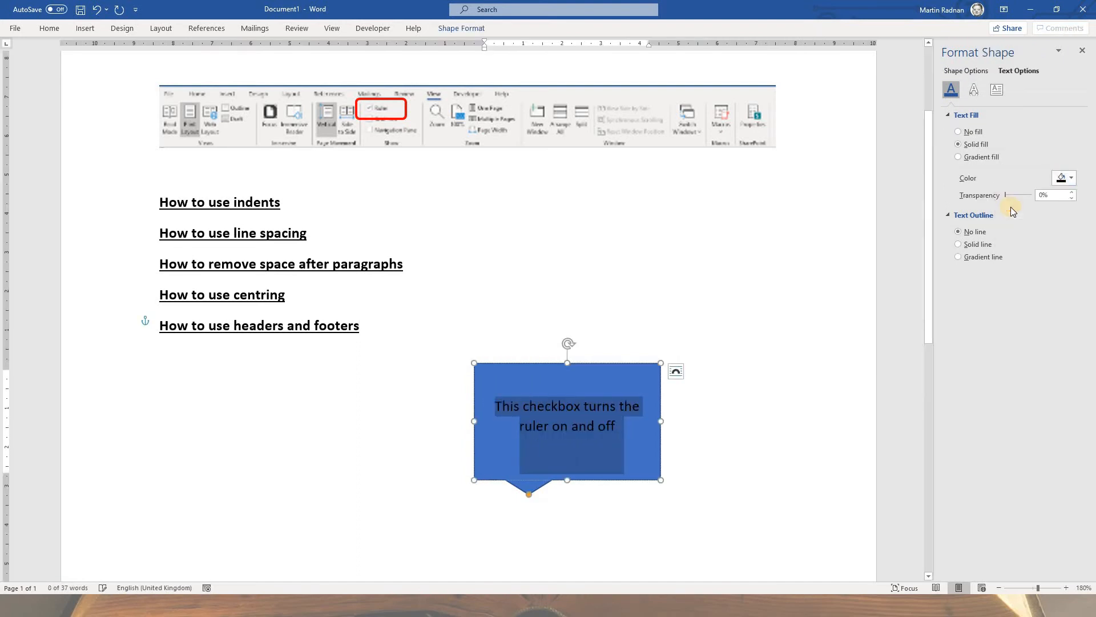
{"action": "left_click", "coordinate": [661, 332]}
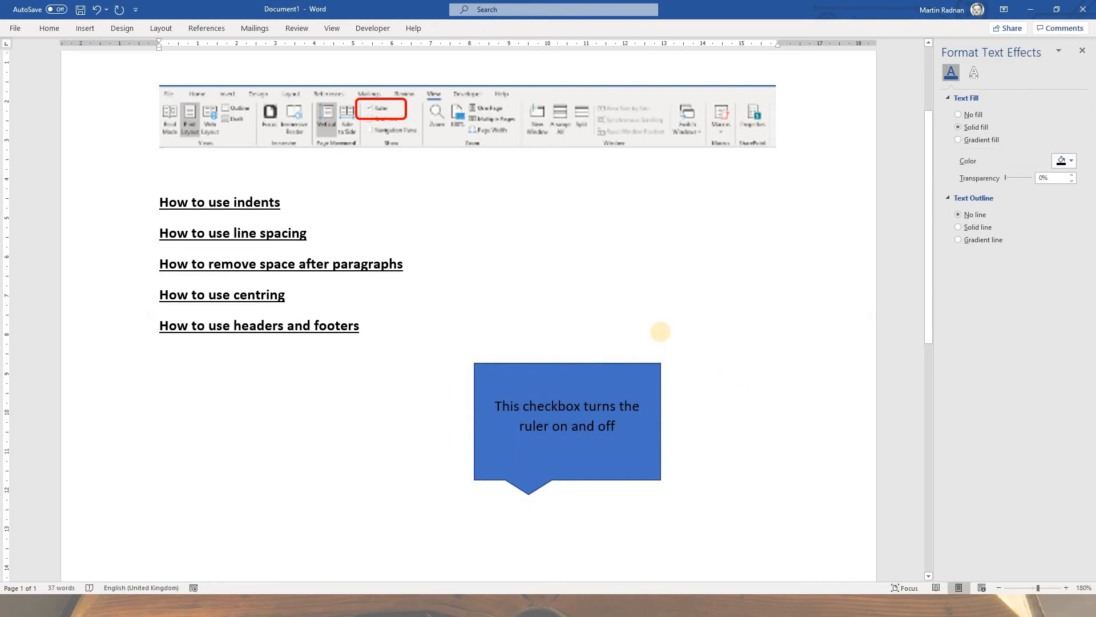
Step: Format the callout with no fill and a solid red outline 1.5 pt wide
{"action": "left_click", "coordinate": [632, 363]}
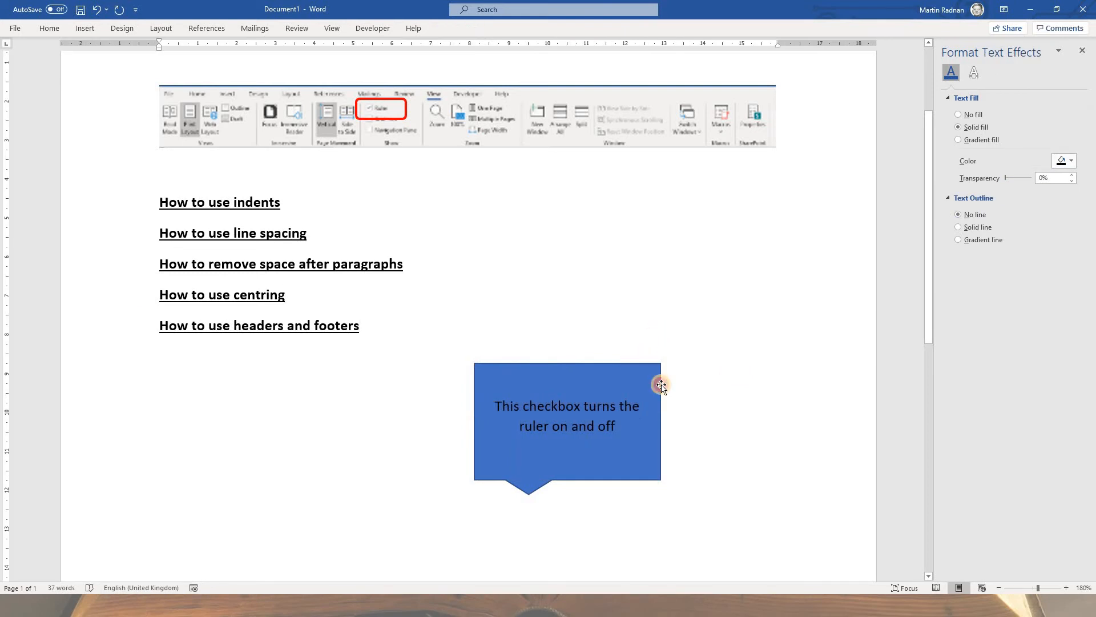
{"action": "left_click", "coordinate": [661, 385]}
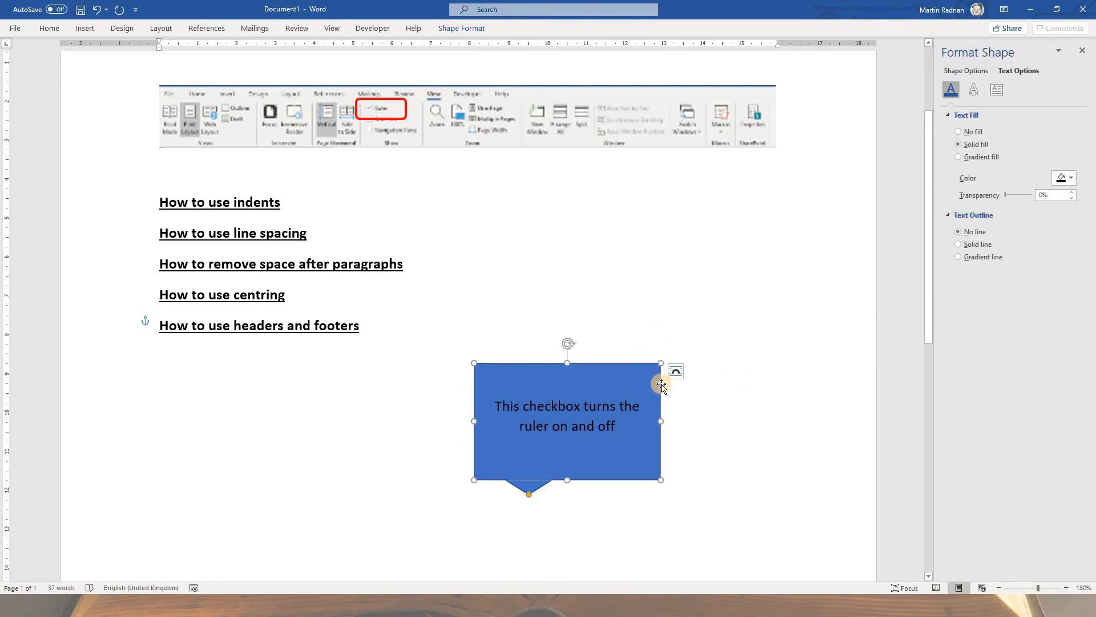
{"action": "left_click", "coordinate": [966, 71]}
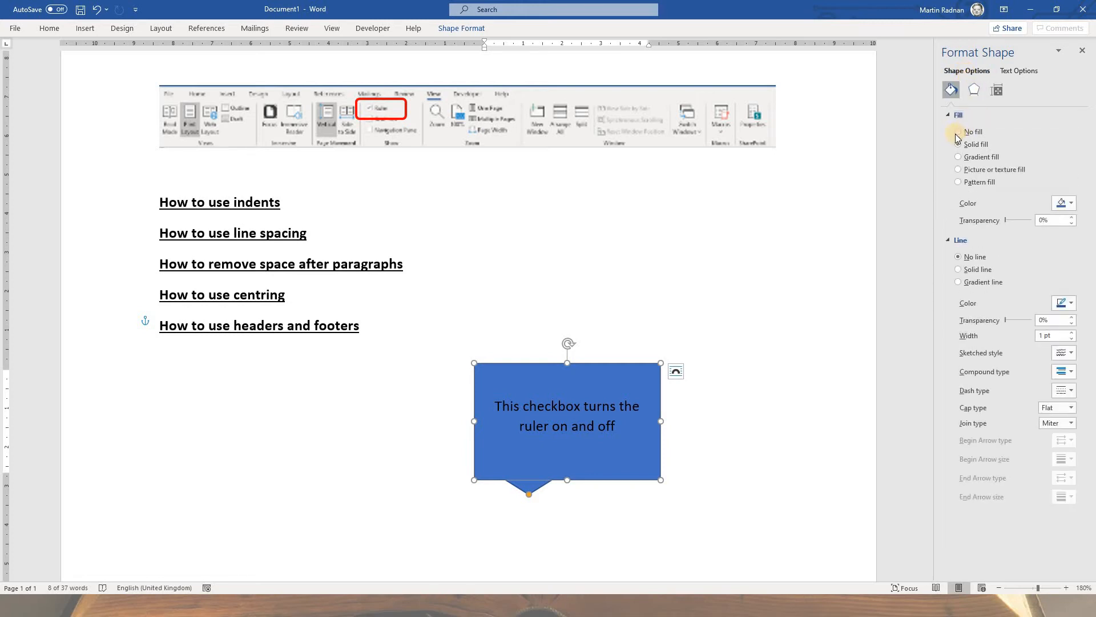
{"action": "left_click", "coordinate": [960, 132]}
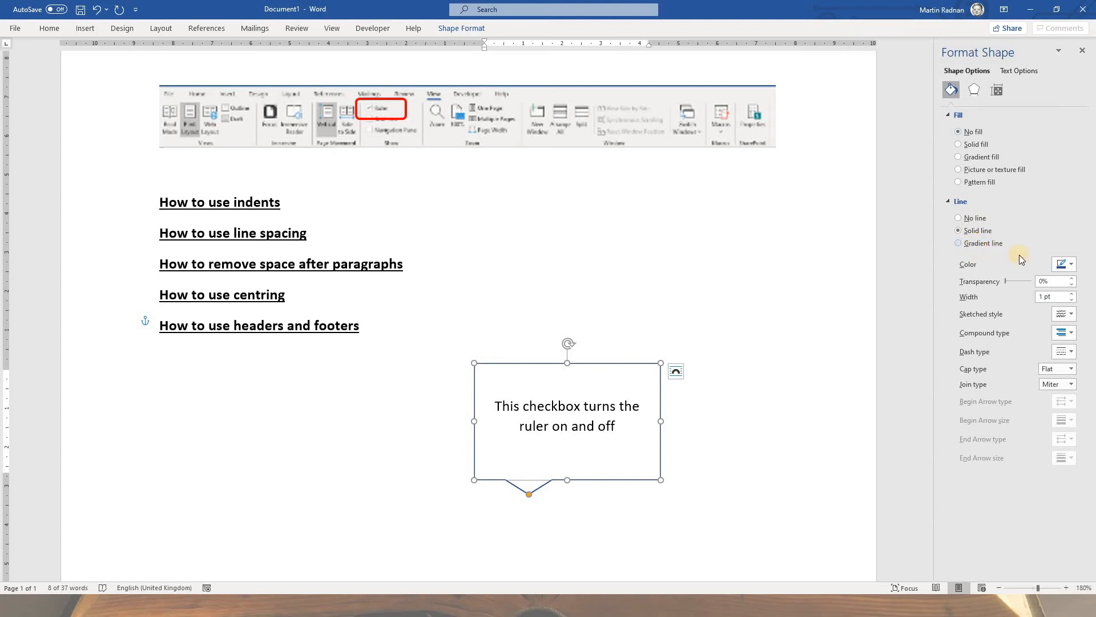
{"action": "left_click", "coordinate": [1073, 266]}
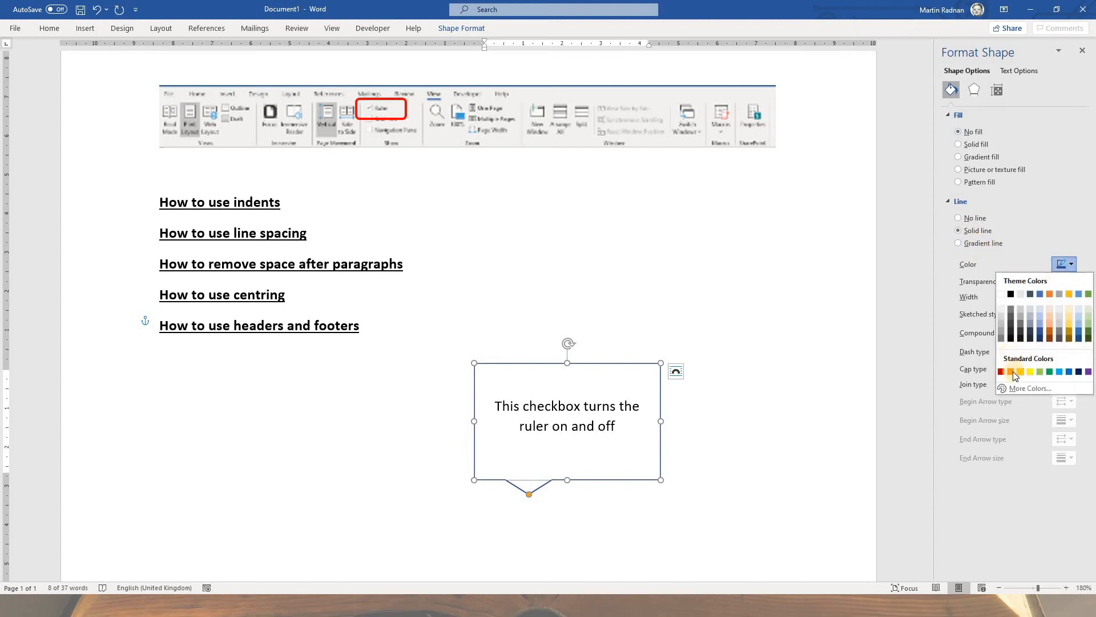
{"action": "left_click", "coordinate": [1012, 371]}
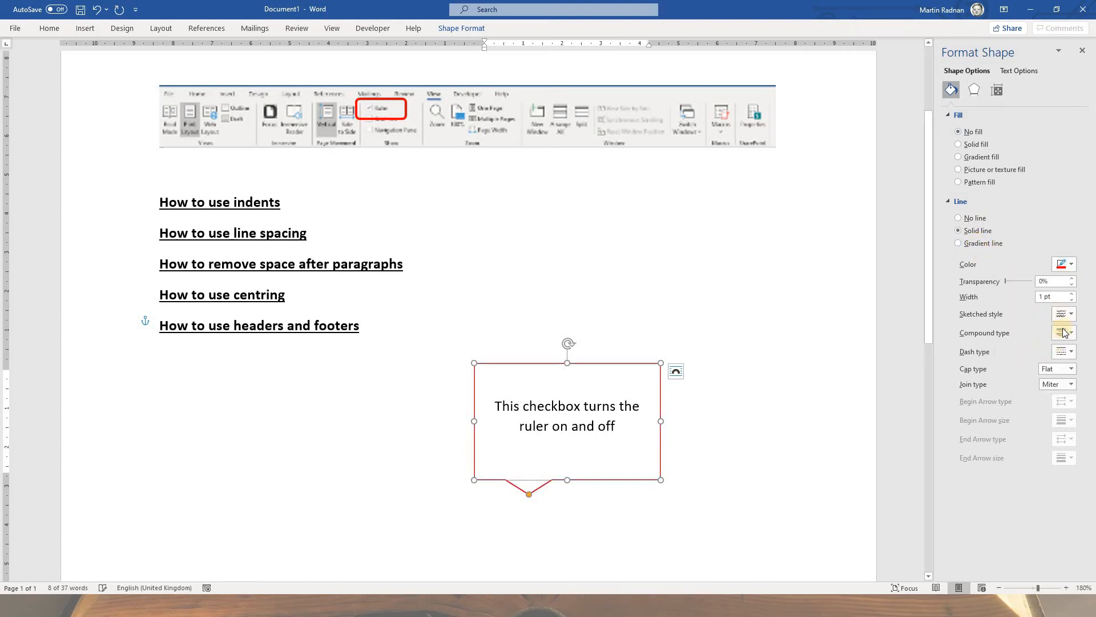
{"action": "left_click", "coordinate": [1073, 294]}
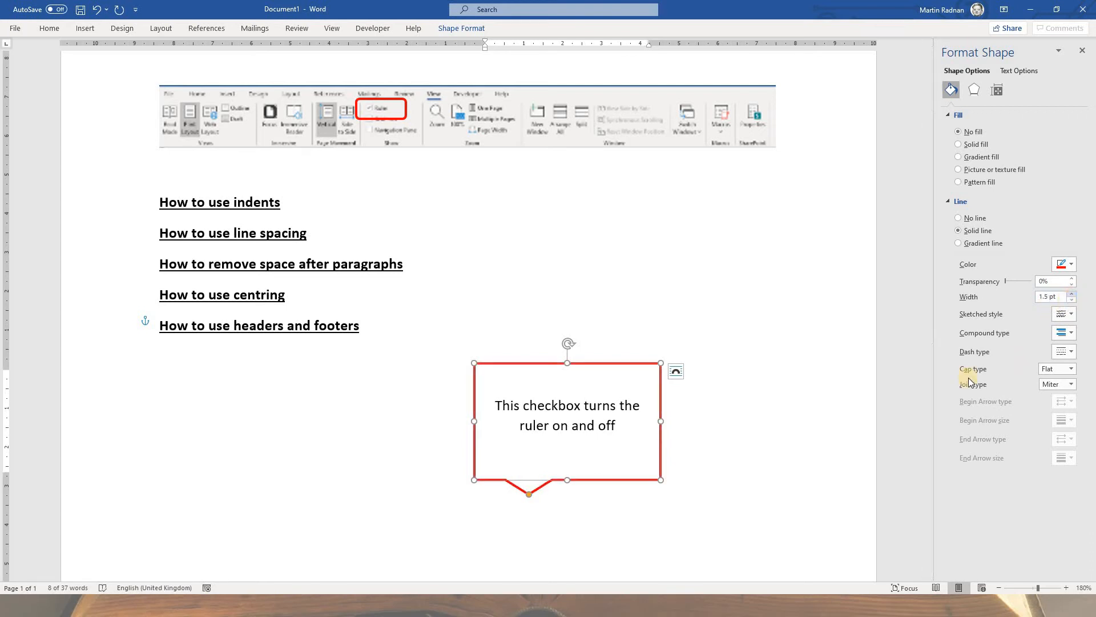
Step: Shorten the callout to fit its two lines of text and place it above the screenshot with its pointer aimed at the Ruler checkbox
{"action": "left_click_drag", "start_coordinate": [568, 478], "coordinate": [569, 416]}
{"action": "scroll", "coordinate": [690, 457], "scroll_direction": "down", "scroll_amount": 1}
{"action": "scroll", "coordinate": [690, 457], "scroll_direction": "up", "scroll_amount": 3}
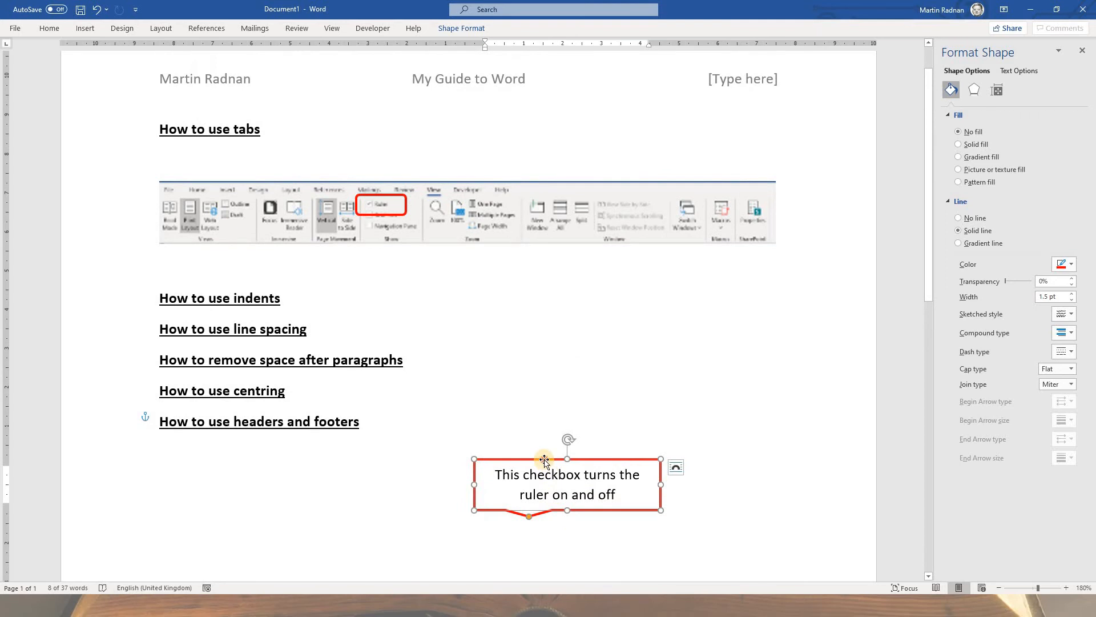
{"action": "left_click_drag", "start_coordinate": [545, 460], "coordinate": [396, 111]}
{"action": "left_click", "coordinate": [552, 285]}
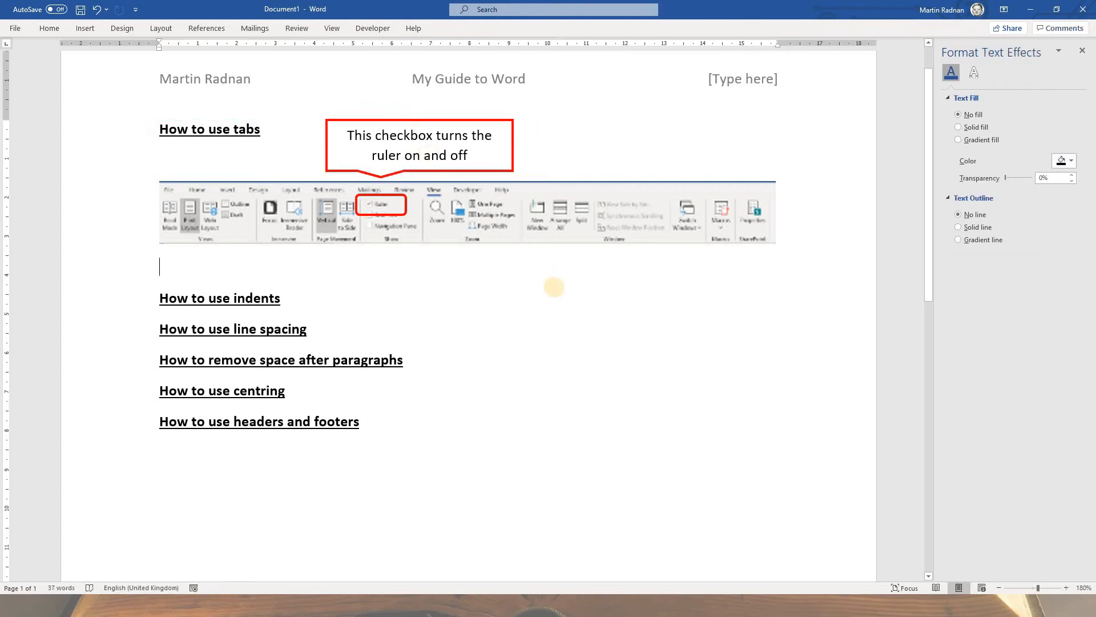
{"action": "left_click", "coordinate": [444, 121]}
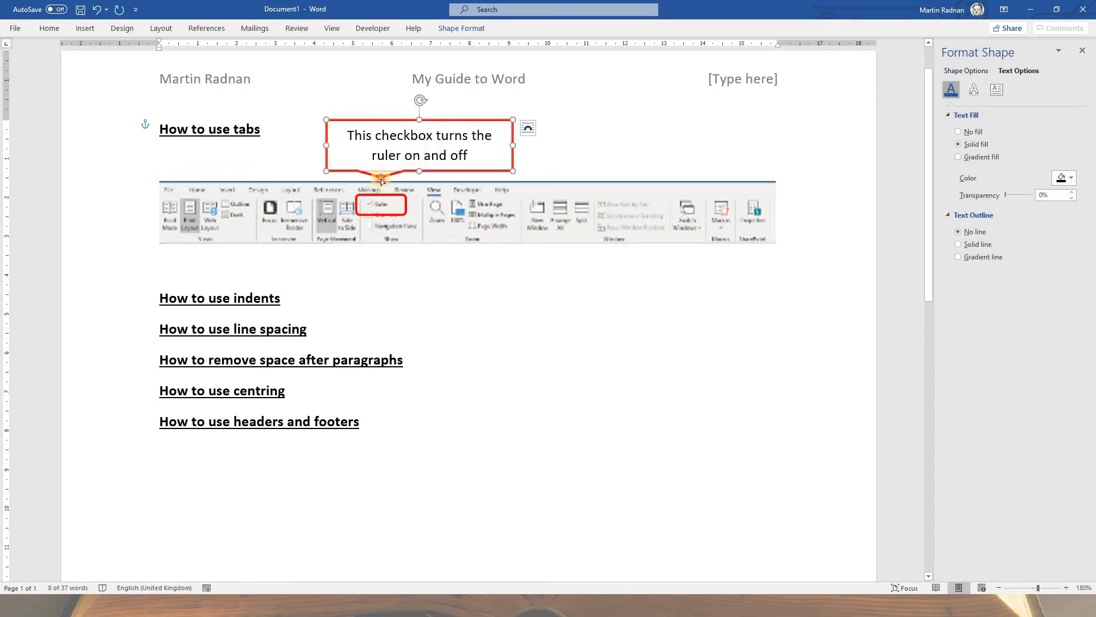
{"action": "left_click_drag", "start_coordinate": [382, 181], "coordinate": [381, 186]}
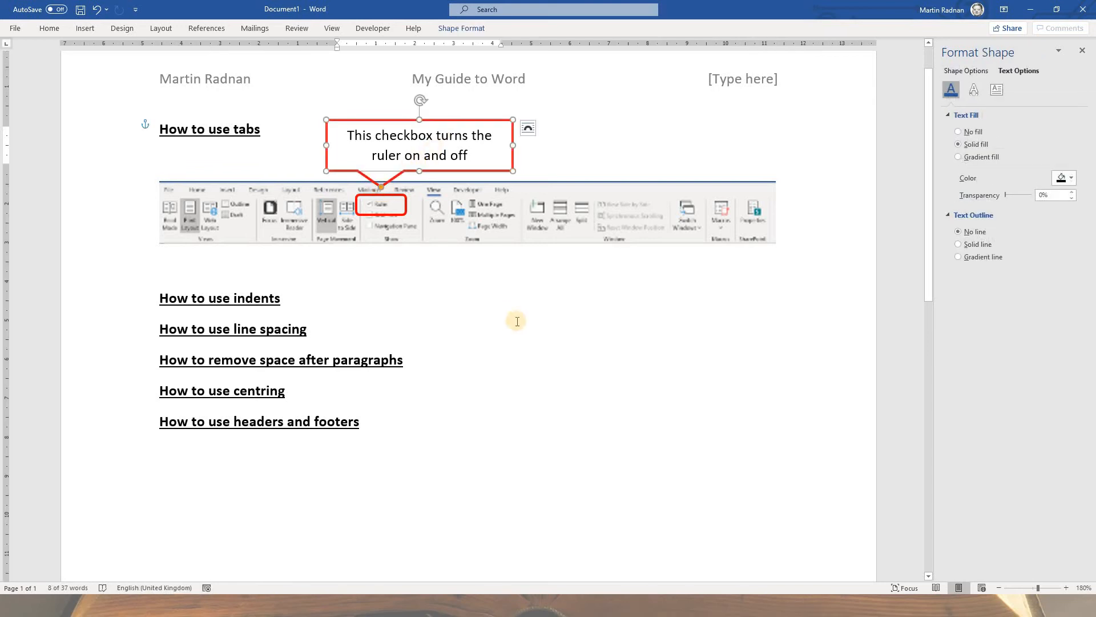
Step: Add tab stops at 4 cm and 9 cm to the "How to use line spacing" line and place the cursor on the blank line below the screenshot
{"action": "left_click", "coordinate": [529, 327]}
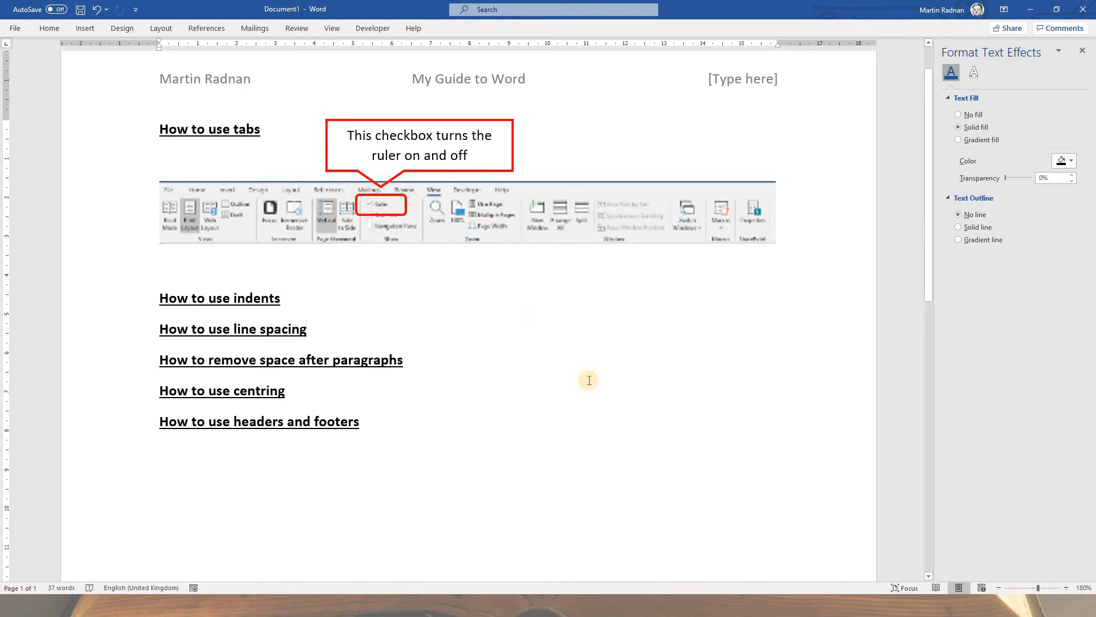
{"action": "left_click", "coordinate": [316, 51]}
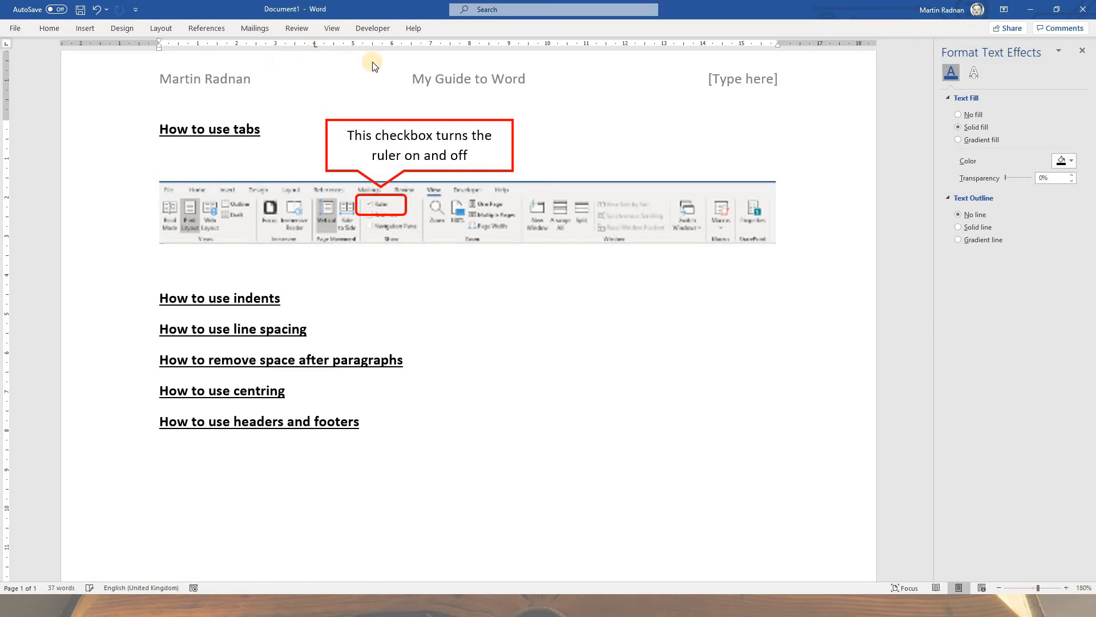
{"action": "left_click", "coordinate": [509, 50]}
{"action": "left_click", "coordinate": [177, 273]}
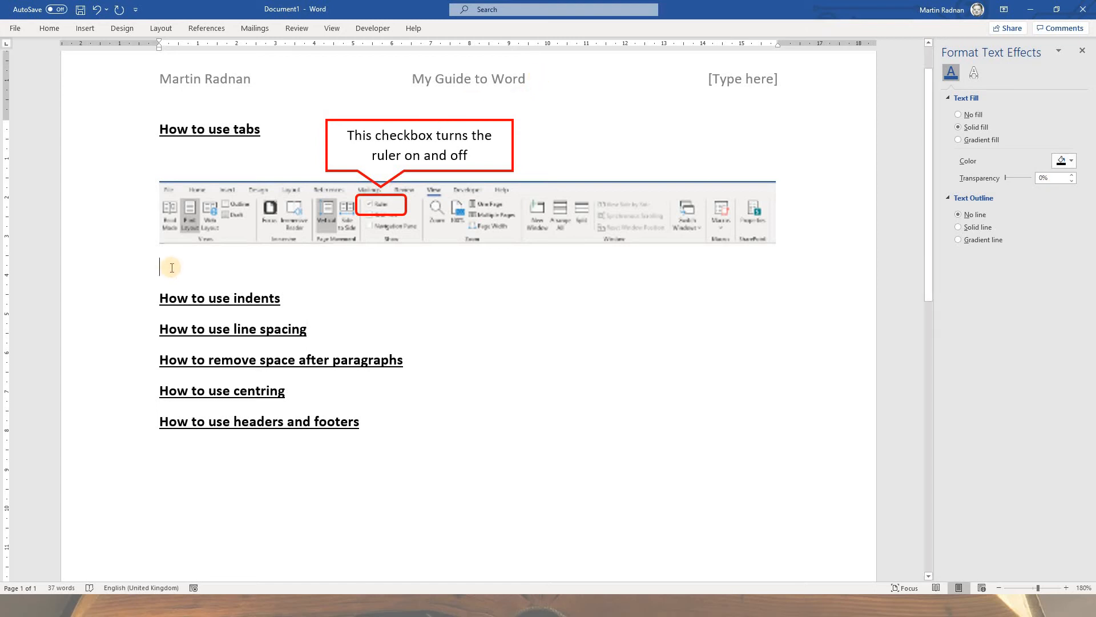
Step: Paste the copied screen capture below the ribbon screenshot and crop it to the strip from the title bar to the horizontal ruler
{"action": "right_click", "coordinate": [172, 268]}
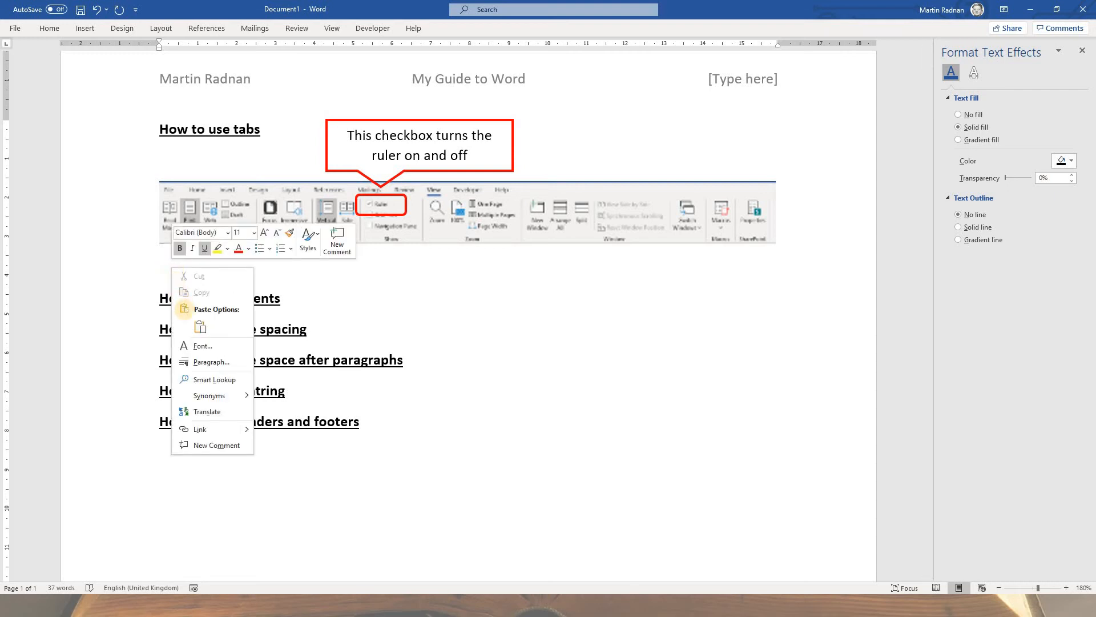
{"action": "left_click", "coordinate": [200, 327]}
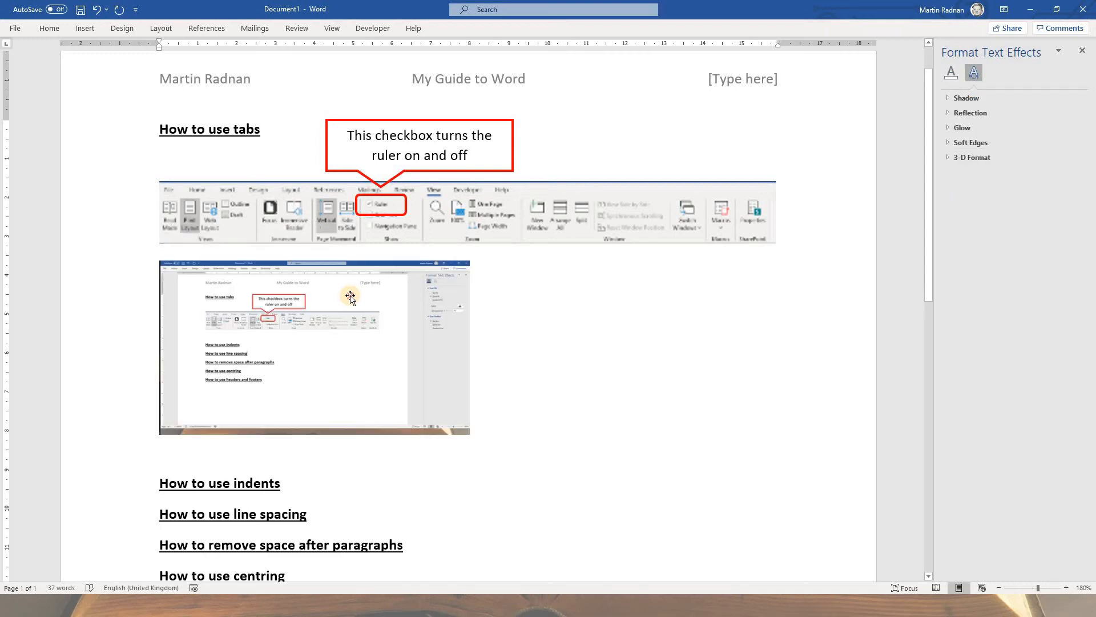
{"action": "left_click", "coordinate": [348, 299]}
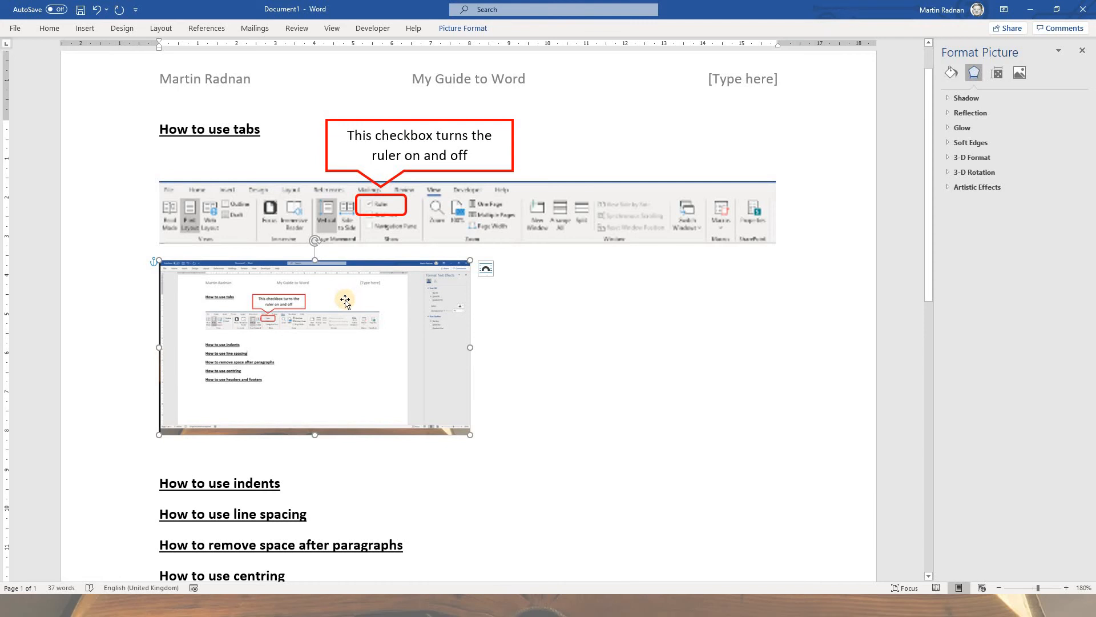
{"action": "right_click", "coordinate": [347, 303]}
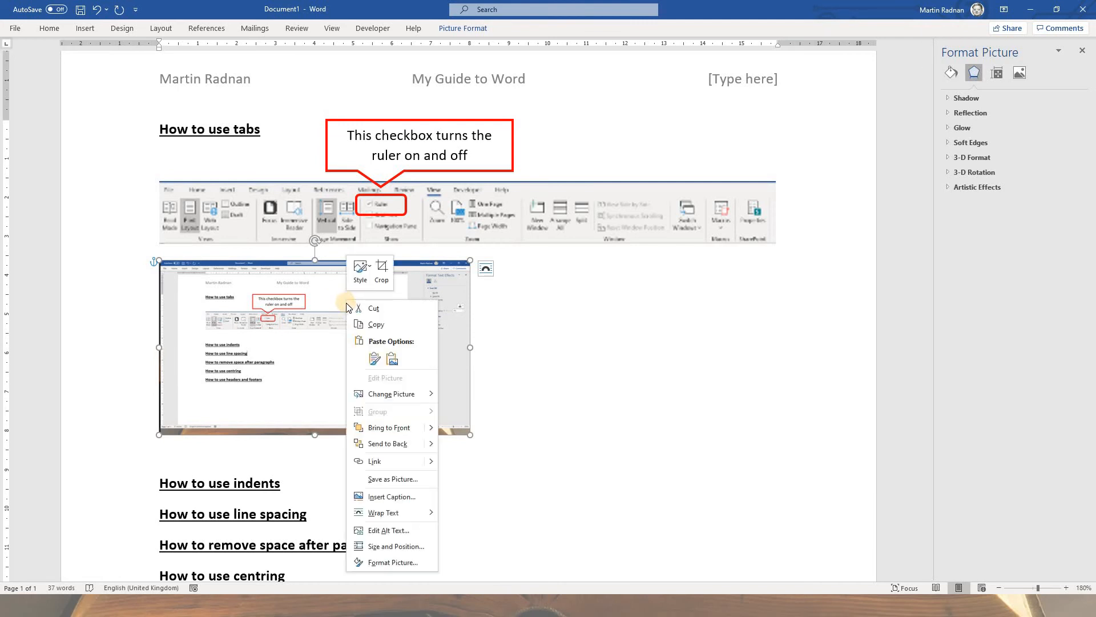
{"action": "left_click", "coordinate": [381, 278]}
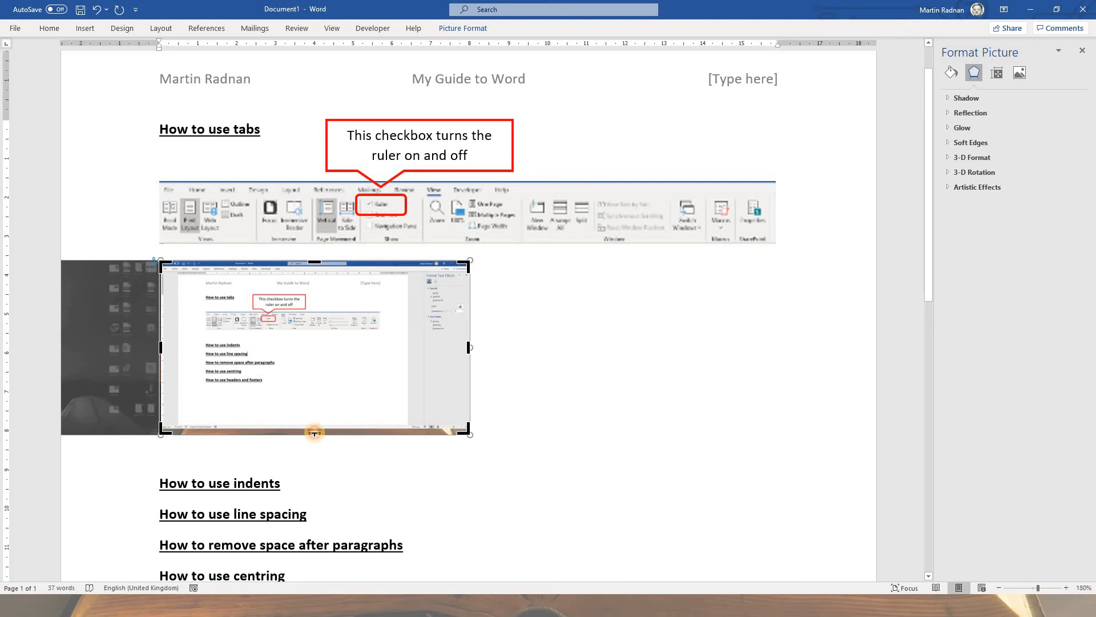
{"action": "left_click_drag", "start_coordinate": [315, 434], "coordinate": [343, 279]}
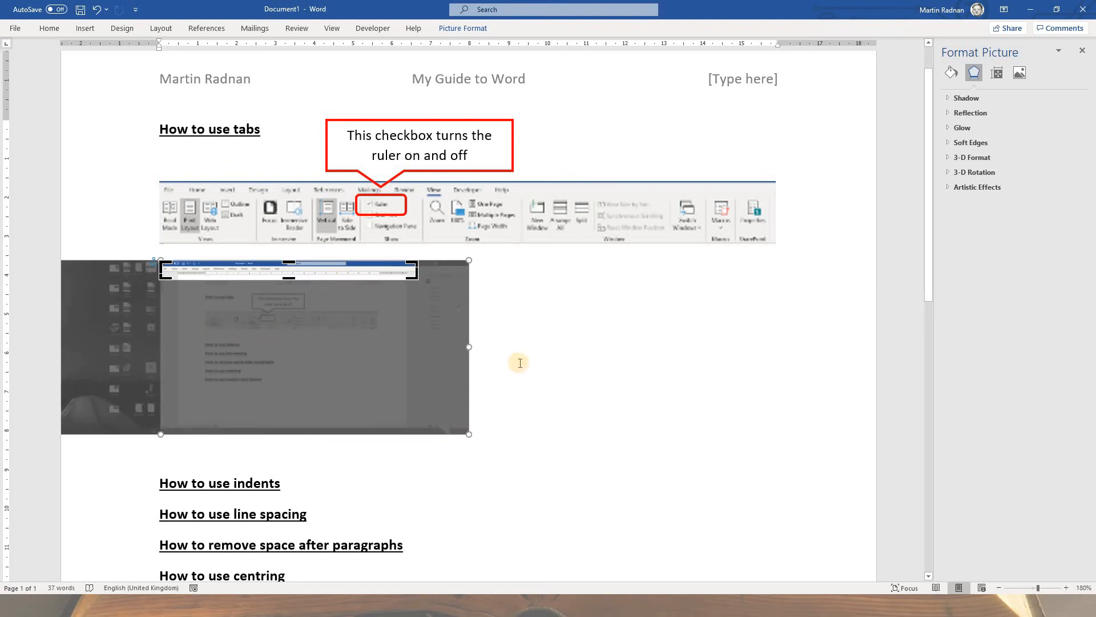
{"action": "left_click", "coordinate": [519, 363]}
Step: Enlarge the cropped ruler screenshot proportionally to the full text width of the page
{"action": "left_click", "coordinate": [371, 306]}
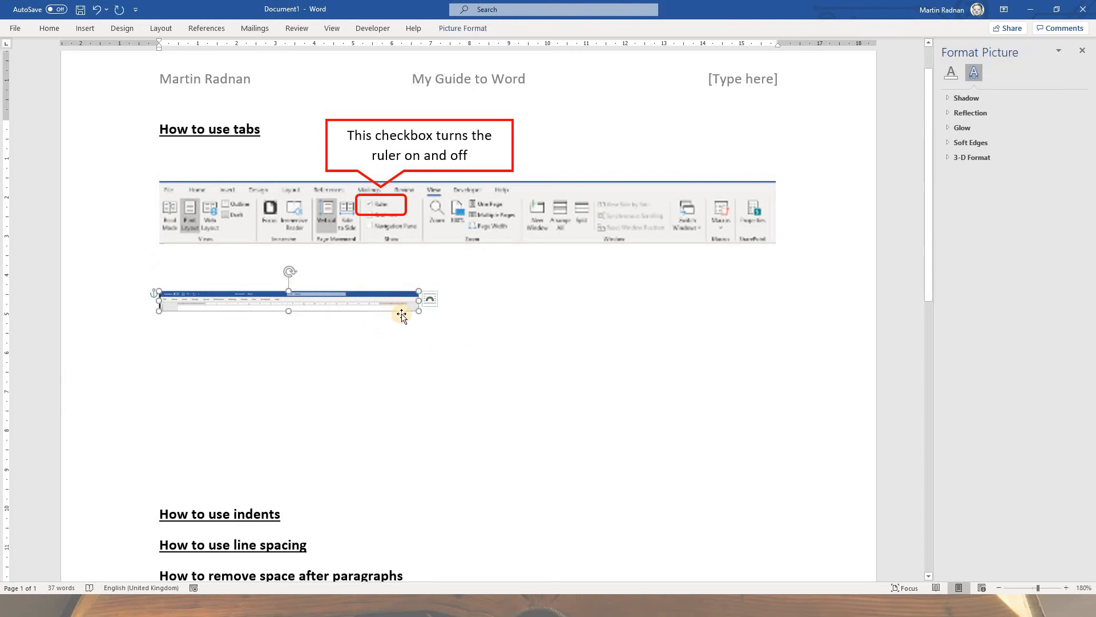
{"action": "left_click_drag", "start_coordinate": [419, 313], "coordinate": [524, 337]}
{"action": "left_click", "coordinate": [412, 344]}
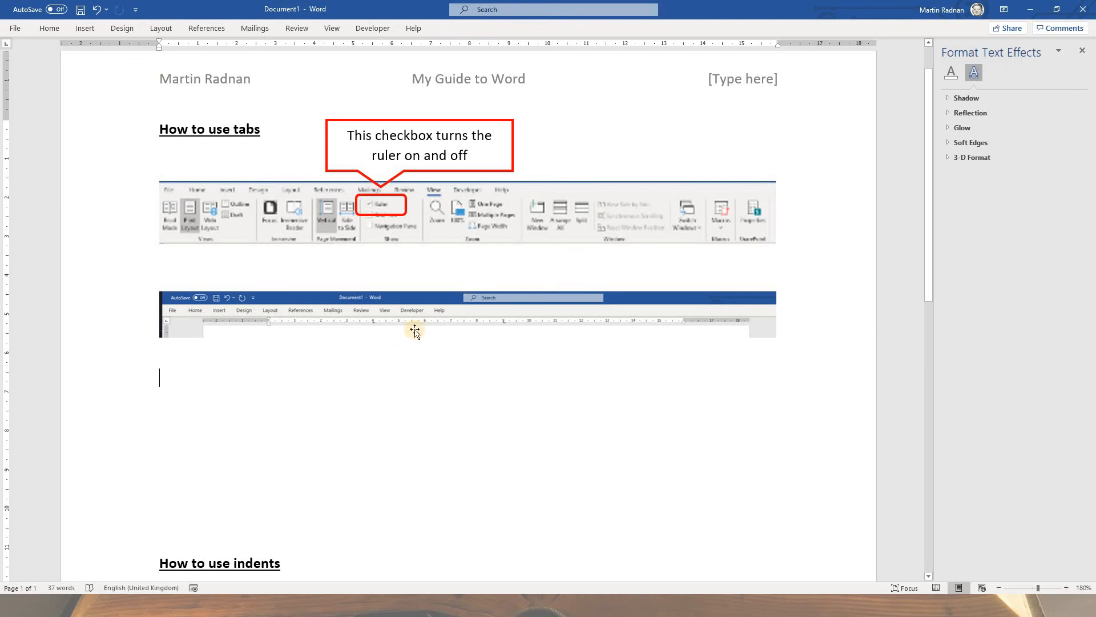
Step: Copy the red rectangle around the Ruler checkbox, paste it, and fit it as a small box around the ruler screenshot's 4 cm tab stop
{"action": "left_click", "coordinate": [404, 214]}
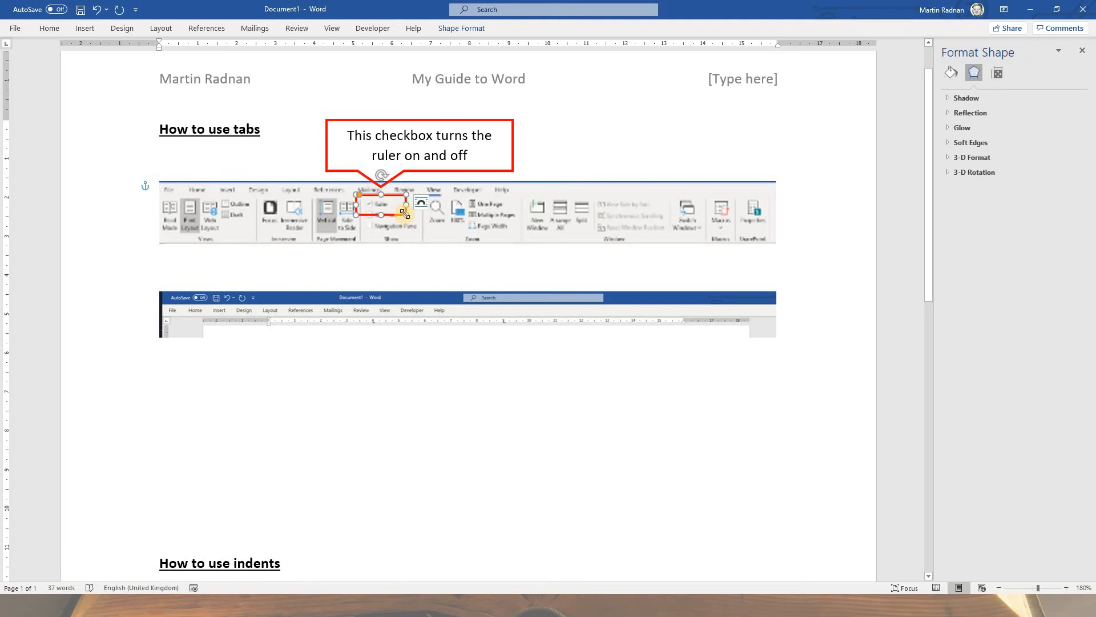
{"action": "right_click", "coordinate": [405, 212]}
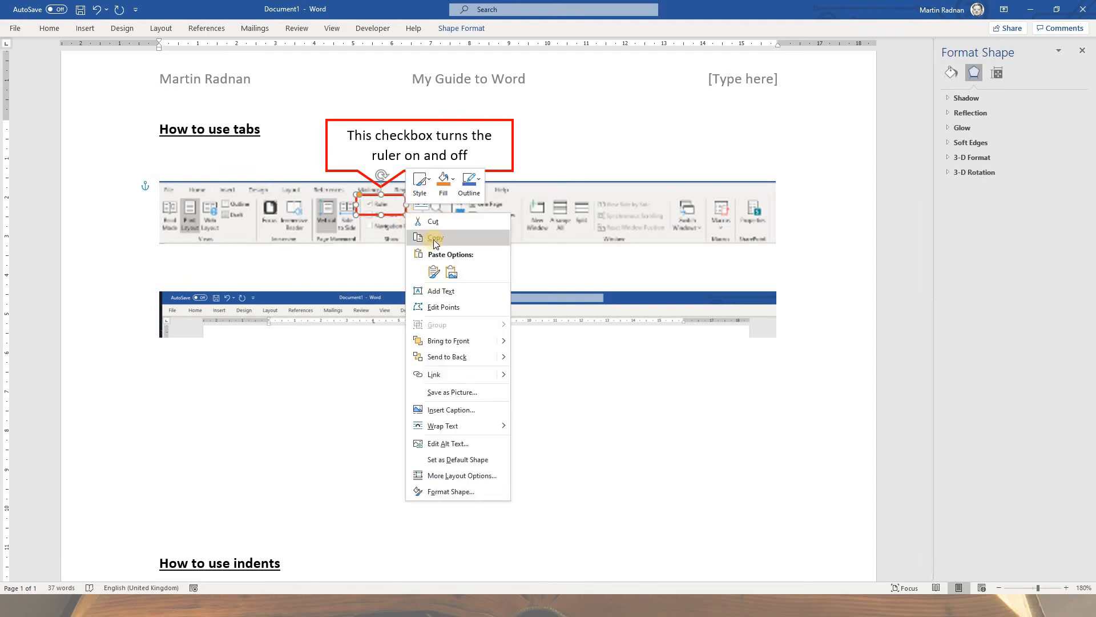
{"action": "key", "text": "Escape"}
{"action": "left_click", "coordinate": [368, 370]}
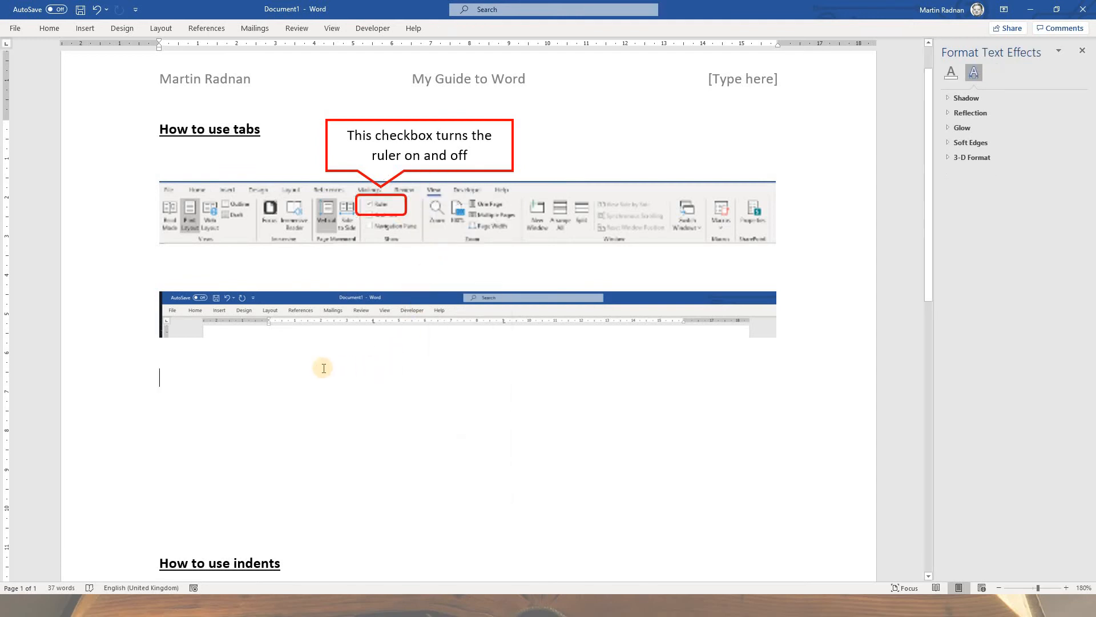
{"action": "right_click", "coordinate": [201, 378]}
{"action": "left_click", "coordinate": [227, 437]}
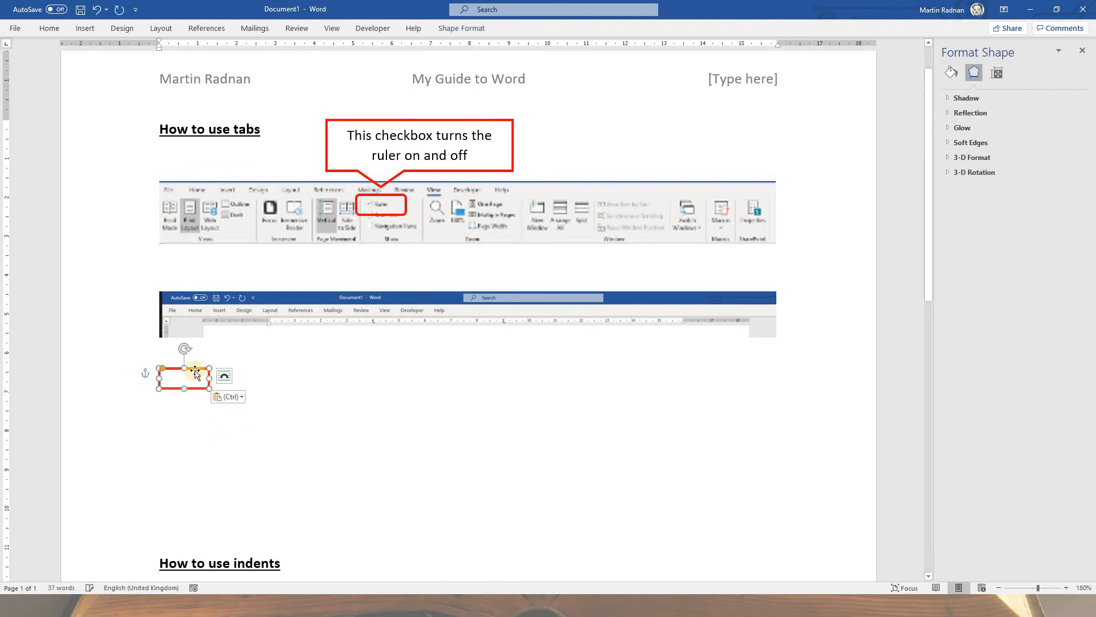
{"action": "left_click_drag", "start_coordinate": [194, 370], "coordinate": [384, 315]}
{"action": "left_click", "coordinate": [390, 322]}
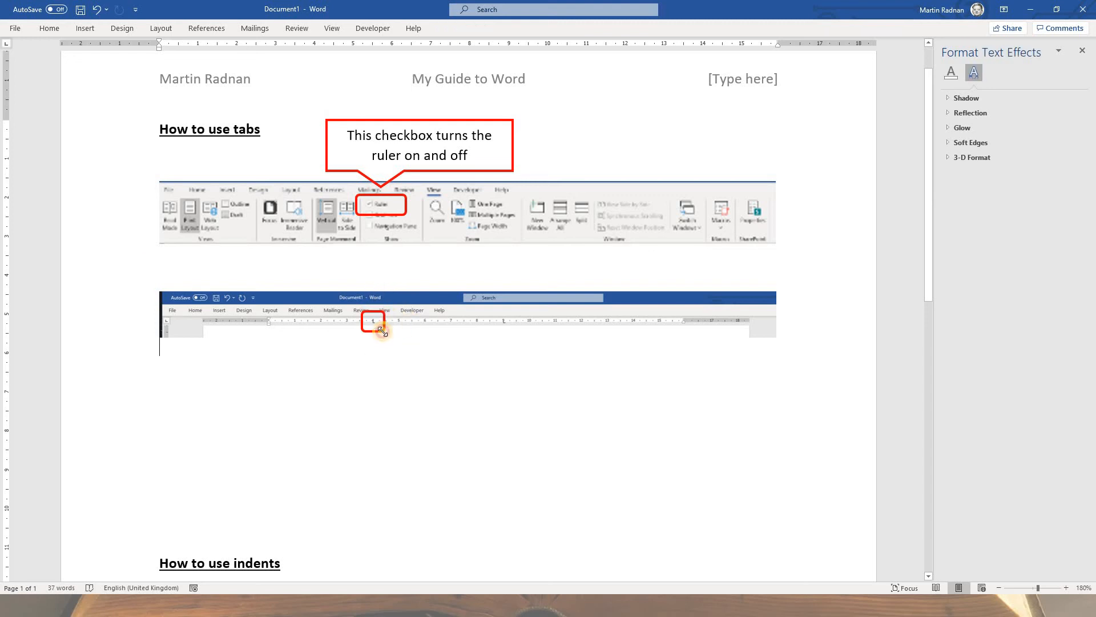
Step: Duplicate the small red box and place the copy around the 9 cm tab stop on the ruler screenshot
{"action": "left_click", "coordinate": [382, 331]}
{"action": "right_click", "coordinate": [383, 334]}
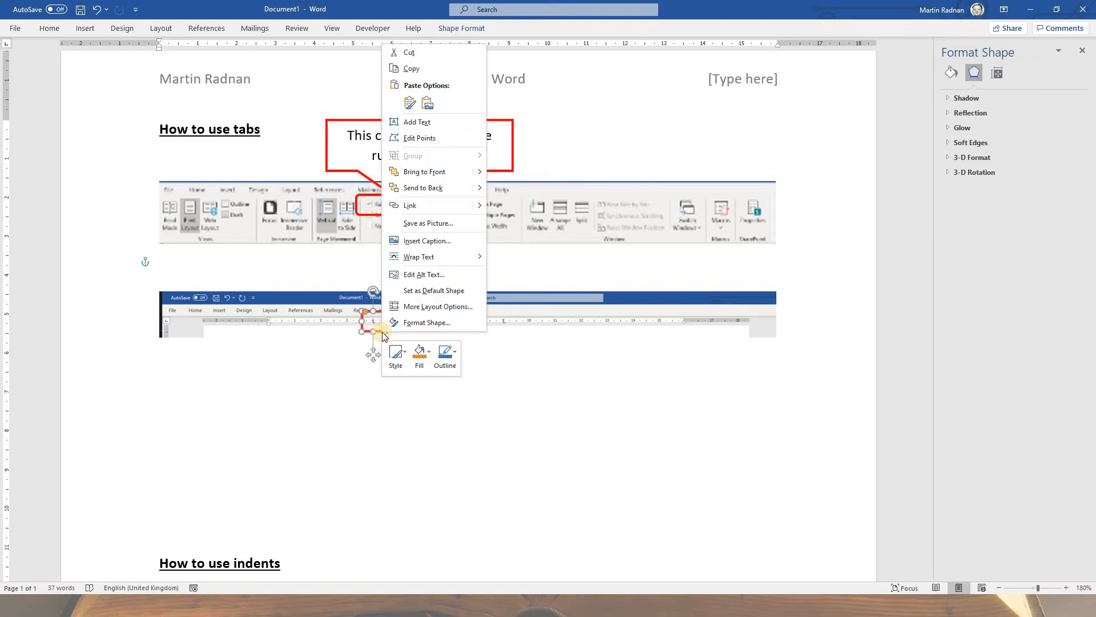
{"action": "left_click", "coordinate": [420, 68]}
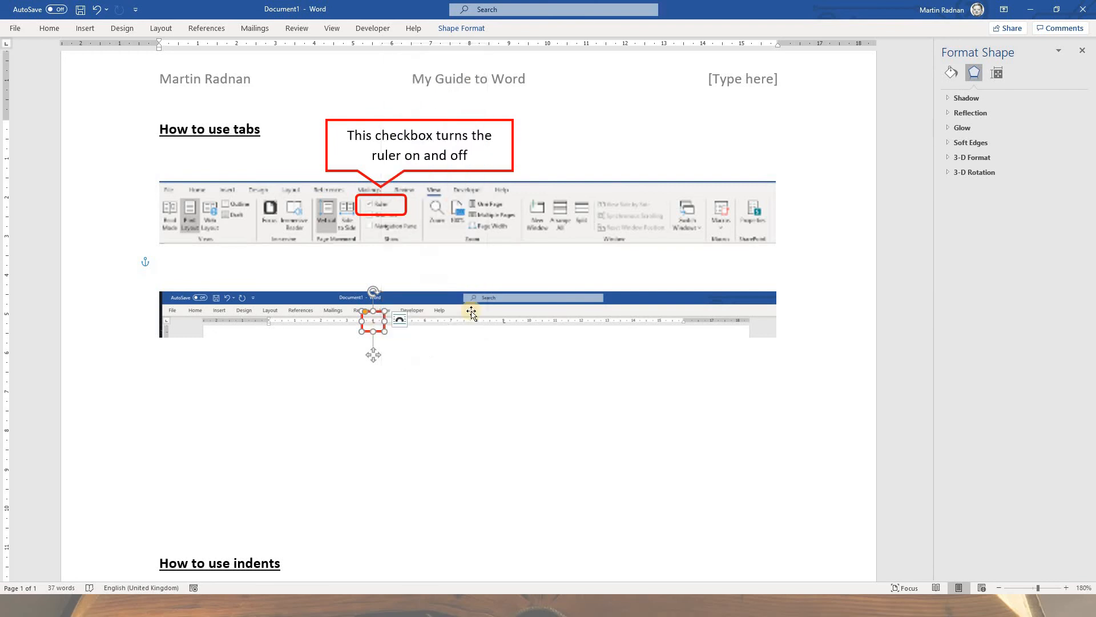
{"action": "right_click", "coordinate": [471, 364]}
{"action": "left_click", "coordinate": [498, 423]}
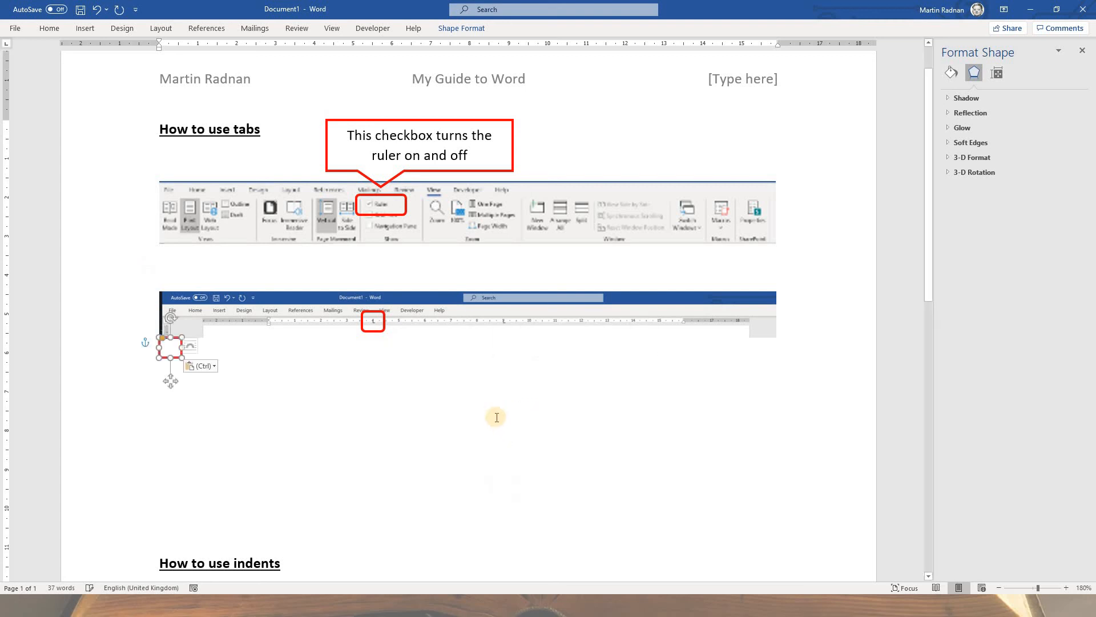
{"action": "left_click_drag", "start_coordinate": [176, 340], "coordinate": [509, 311]}
{"action": "left_click", "coordinate": [480, 385]}
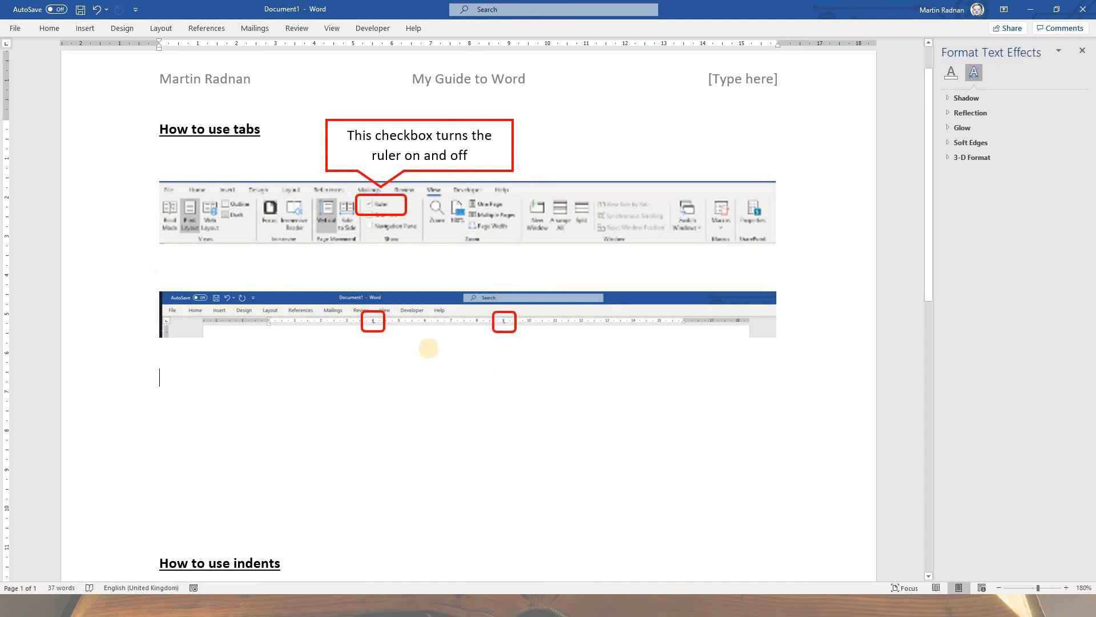
Step: Add two blank lines above the ruler screenshot to make room for a callout
{"action": "left_click", "coordinate": [196, 283]}
{"action": "key", "text": "Return"}
{"action": "key", "text": "Return"}
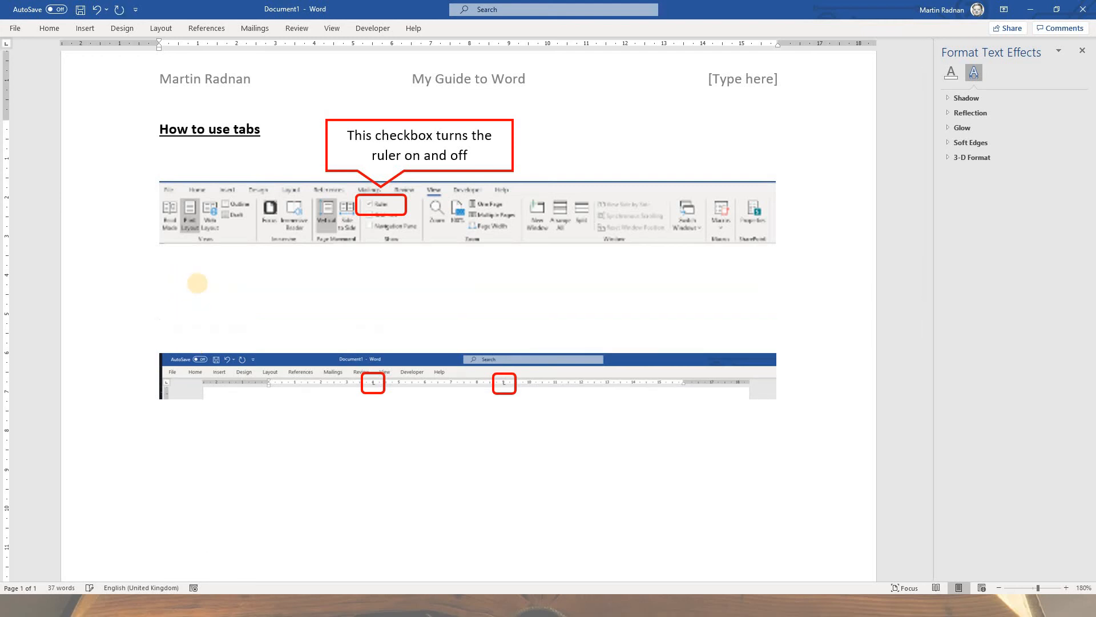
Step: Duplicate the Ruler checkbox callout and place the copy above the ruler screenshot with its pointer towards the first tab stop
{"action": "left_click", "coordinate": [390, 121]}
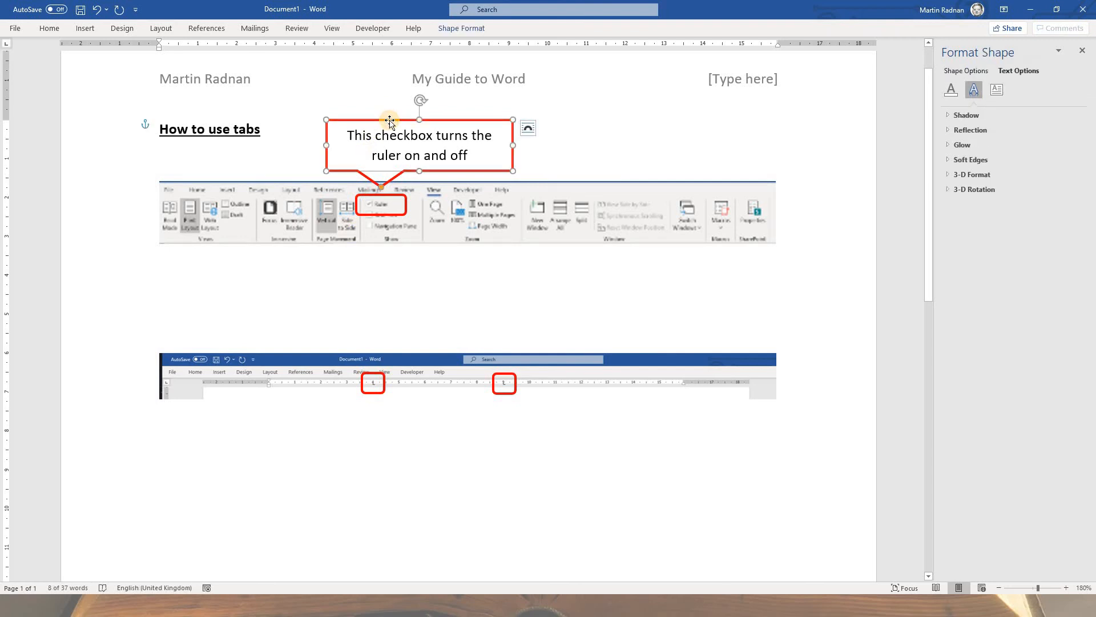
{"action": "right_click", "coordinate": [389, 121]}
{"action": "left_click", "coordinate": [370, 145]}
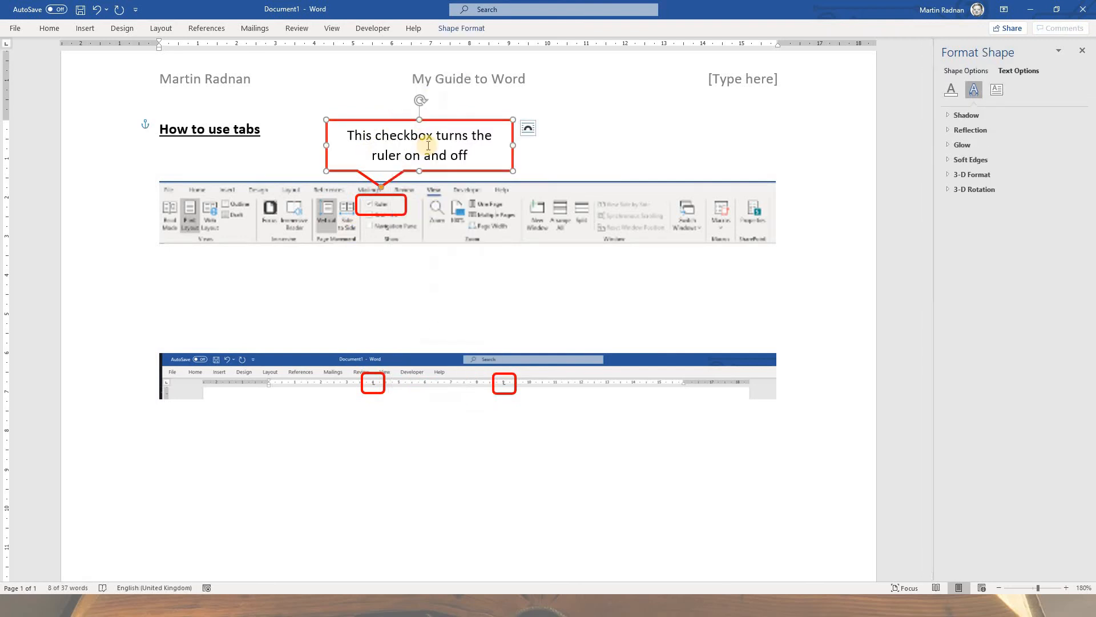
{"action": "right_click", "coordinate": [267, 448]}
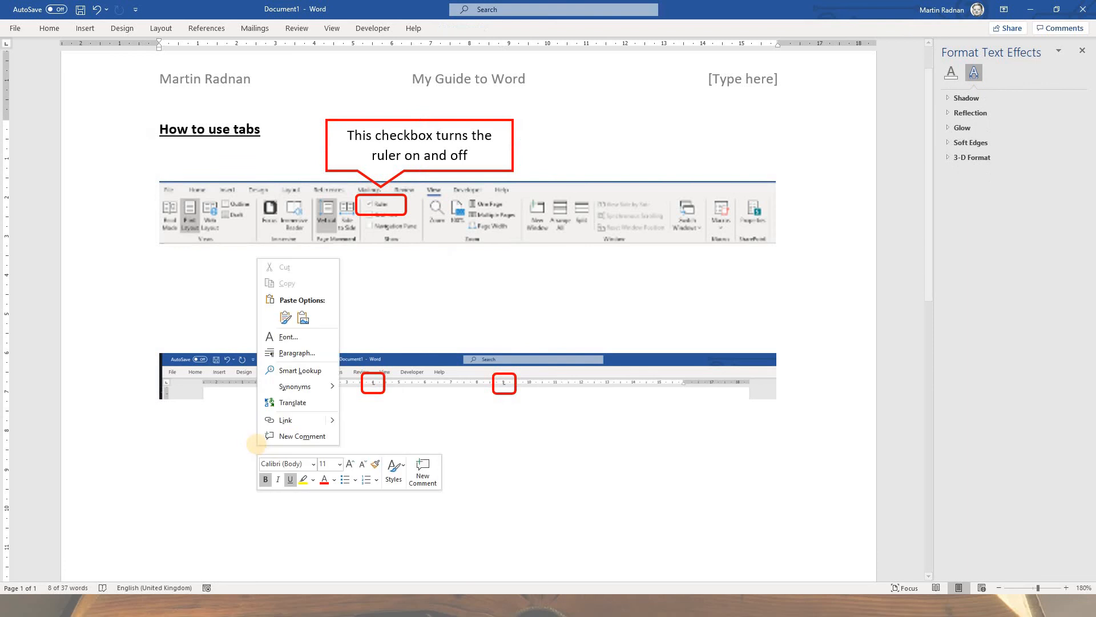
{"action": "left_click", "coordinate": [286, 321]}
{"action": "left_click_drag", "start_coordinate": [261, 434], "coordinate": [399, 262]}
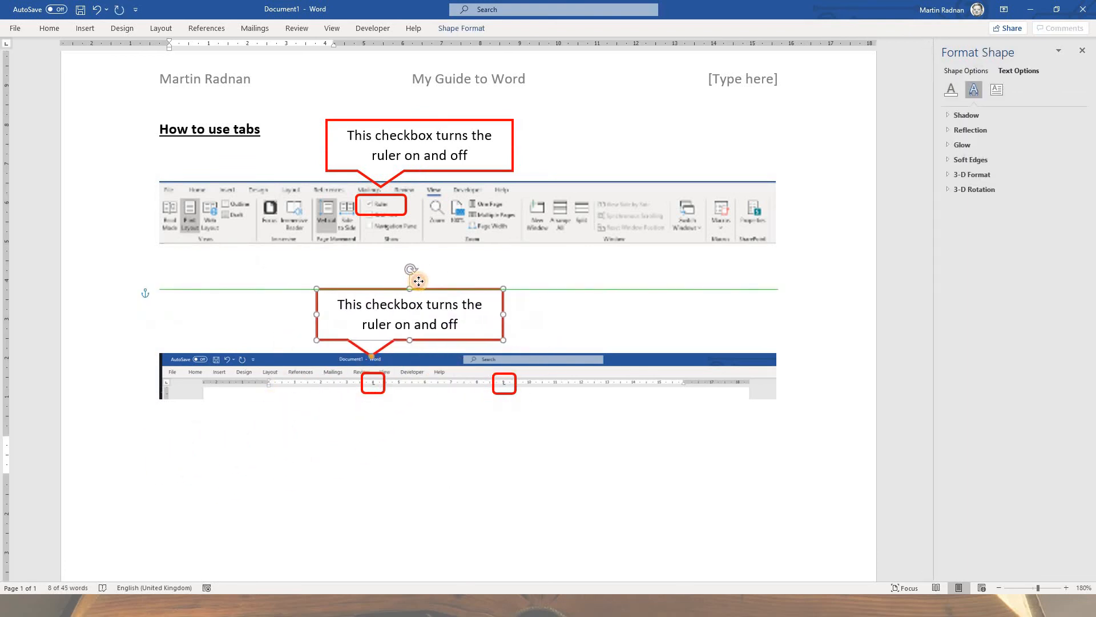
Step: Replace the copied callout's text with "If you click on the ruler it inserts a tab stop (which looks like a L)" and make it tall enough for three lines
{"action": "left_click_drag", "start_coordinate": [462, 325], "coordinate": [347, 306]}
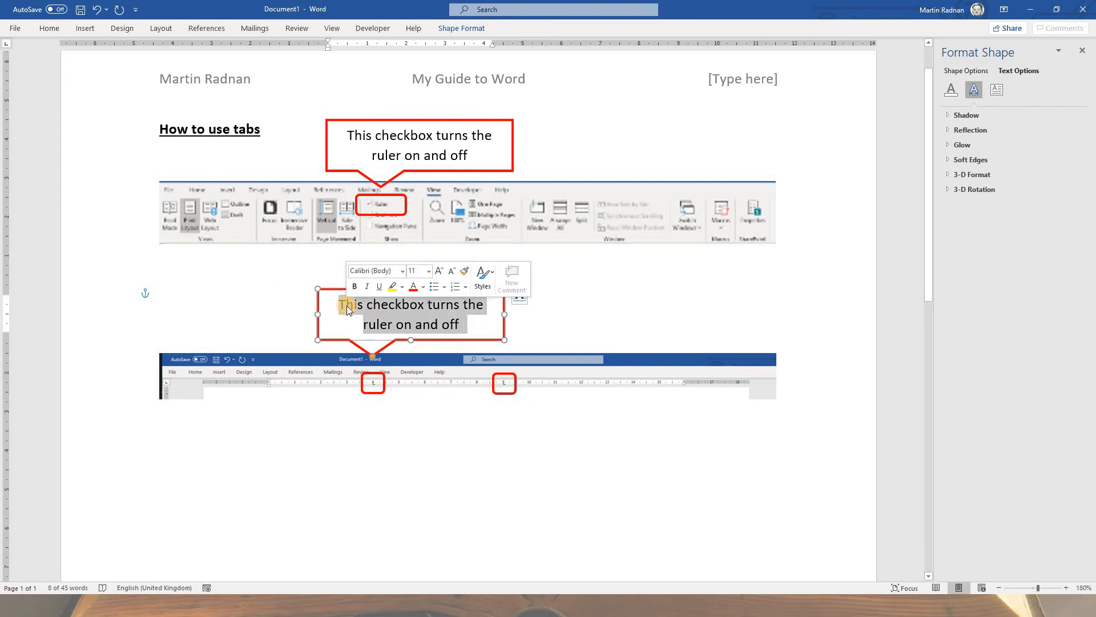
{"action": "key", "text": "Delete"}
{"action": "type", "text": "If you click on the ruler it inserts"}
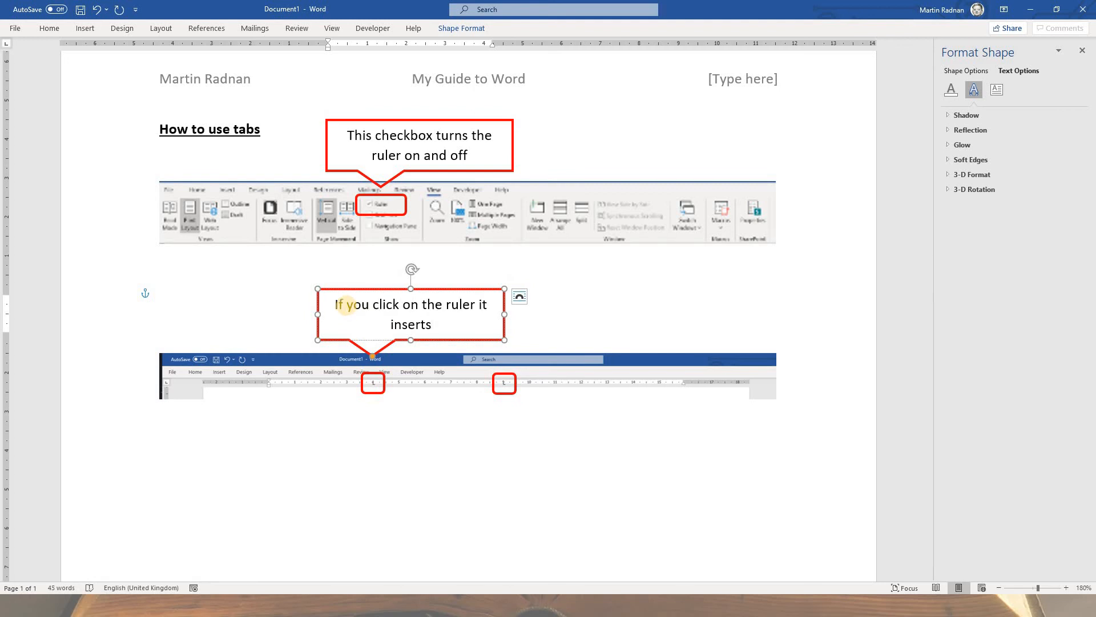
{"action": "type", "text": " a tab stop (which"}
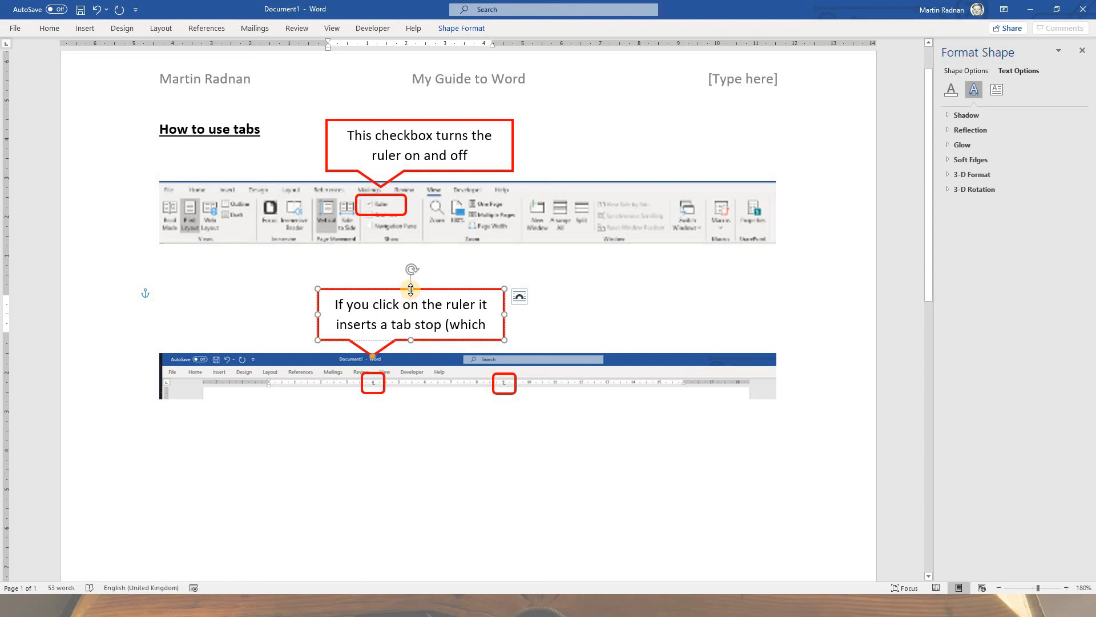
{"action": "left_click_drag", "start_coordinate": [411, 290], "coordinate": [410, 267]}
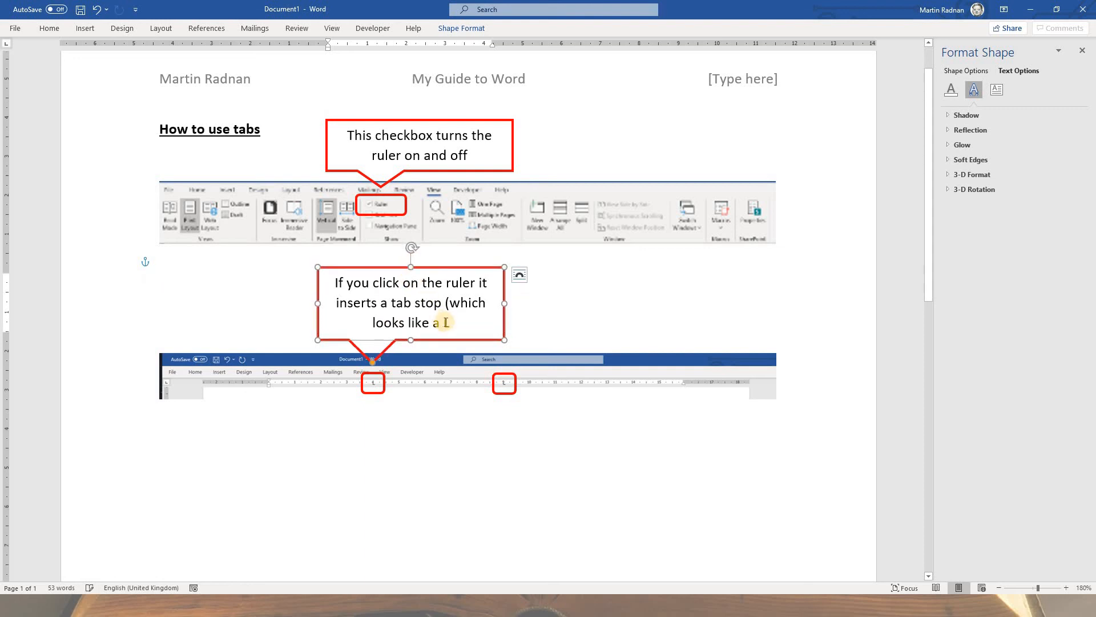
{"action": "type", "text": ")"}
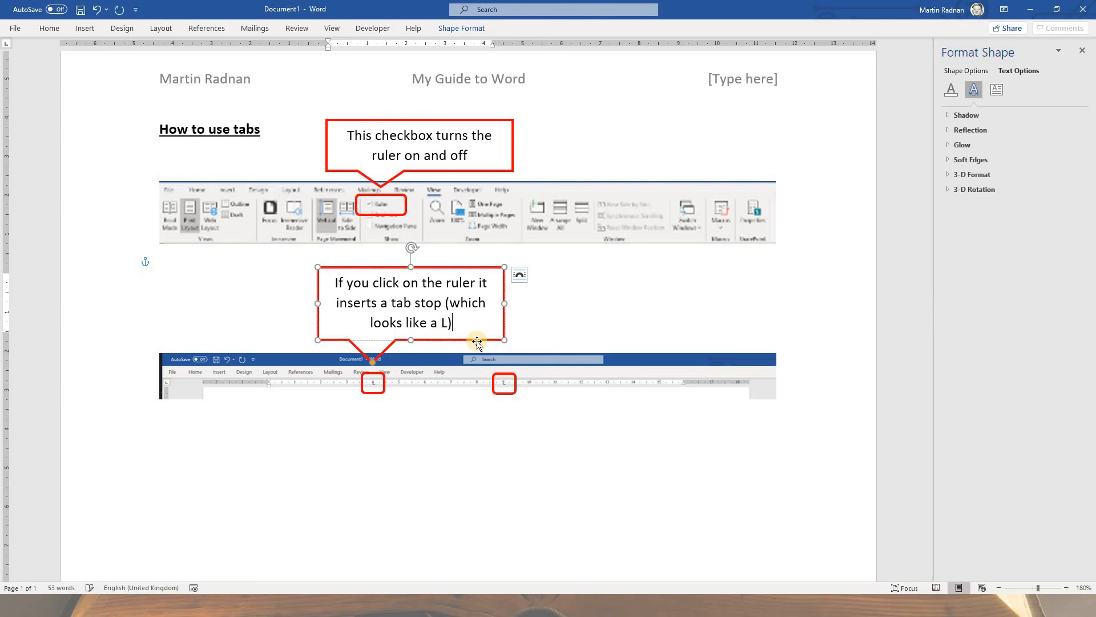
{"action": "left_click", "coordinate": [472, 434]}
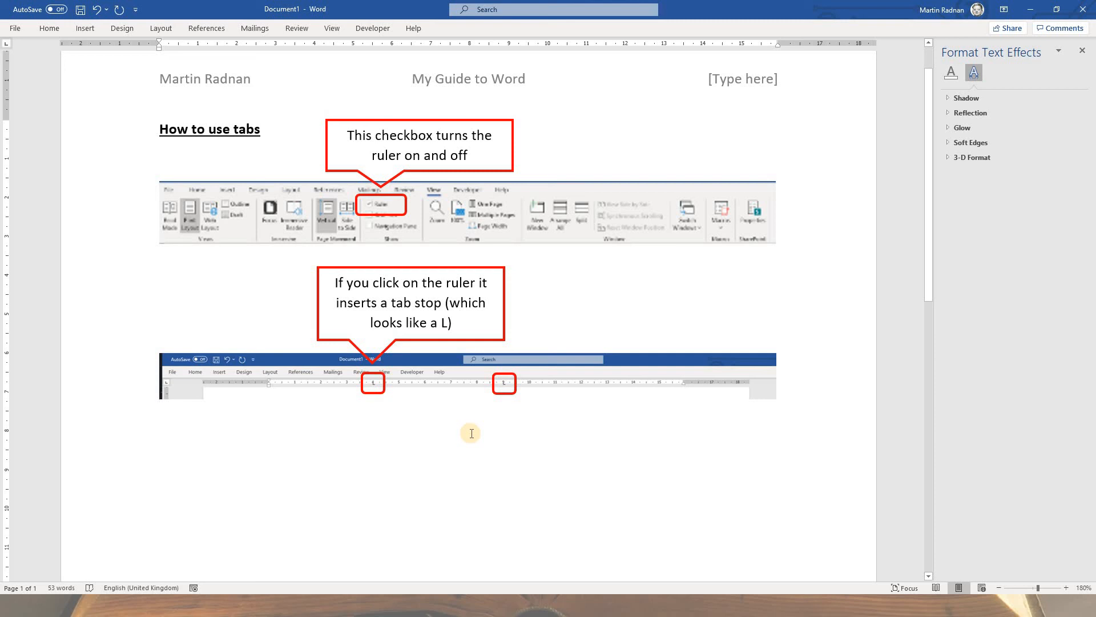
Step: Write "To move the text to the next tab stop, you press Tab on the keyboard" on the line below the ruler screenshot
{"action": "left_click", "coordinate": [177, 441]}
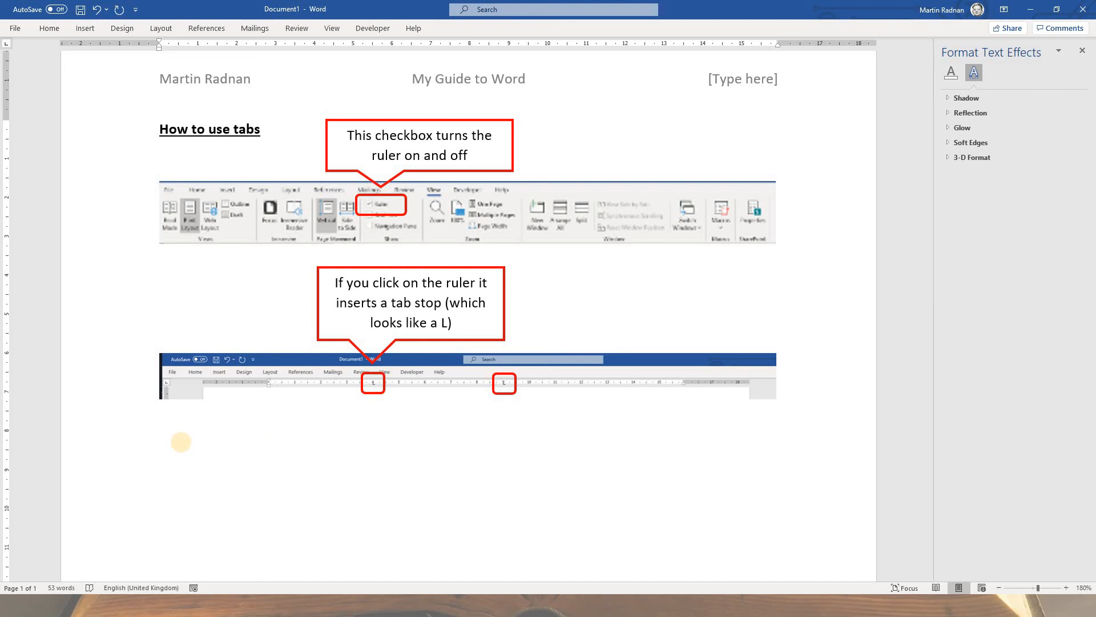
{"action": "type", "text": "To move the text"}
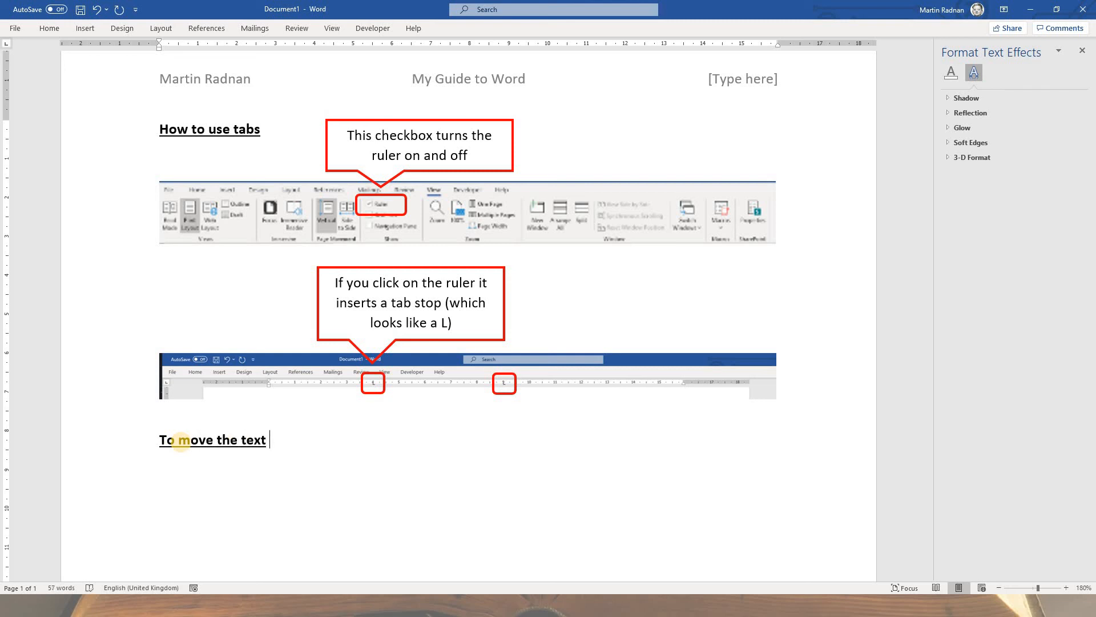
{"action": "type", "text": " to the next tab"}
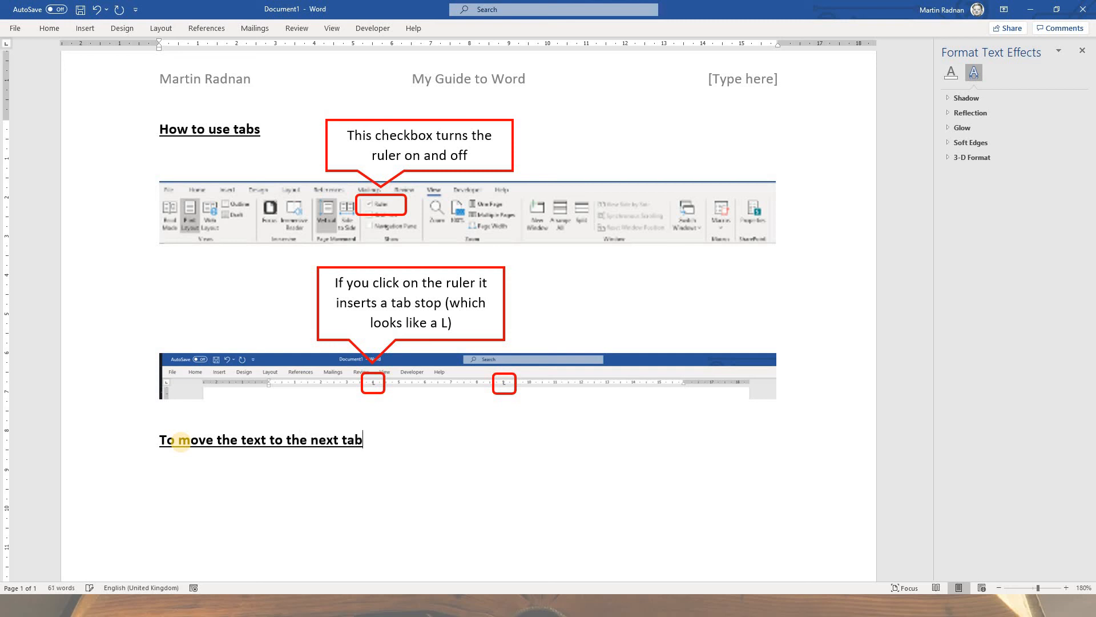
{"action": "type", "text": " stop, you pres"}
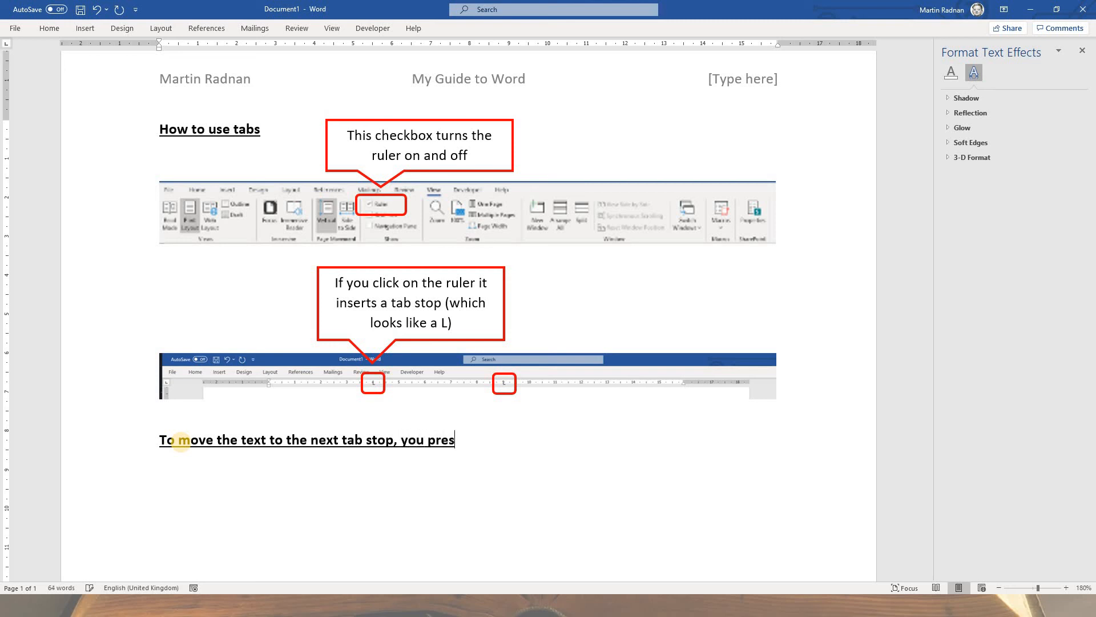
{"action": "type", "text": "s Tab on the key"}
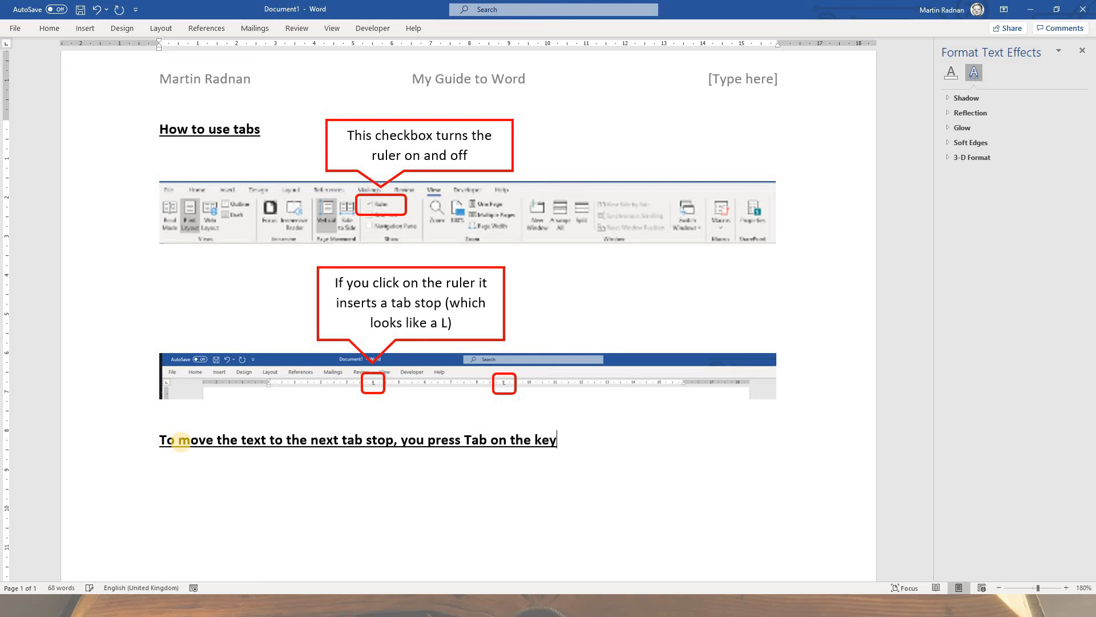
{"action": "type", "text": "board"}
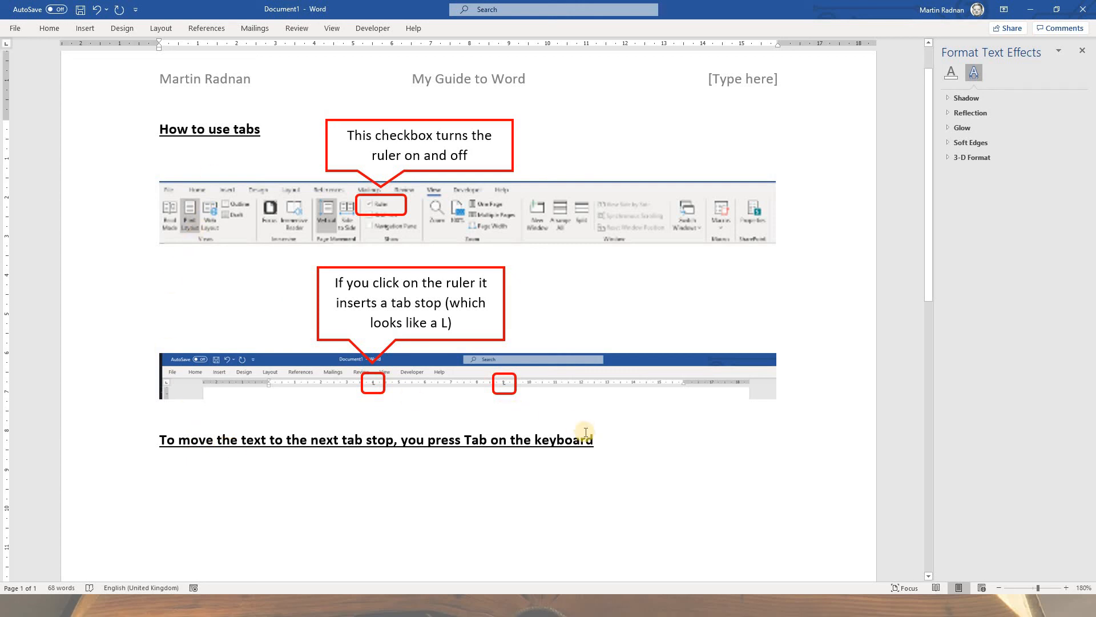
Step: Remove bold and underline from the Tab key instruction below the ruler screenshot and set its font size to 10
{"action": "left_click_drag", "start_coordinate": [590, 437], "coordinate": [131, 444]}
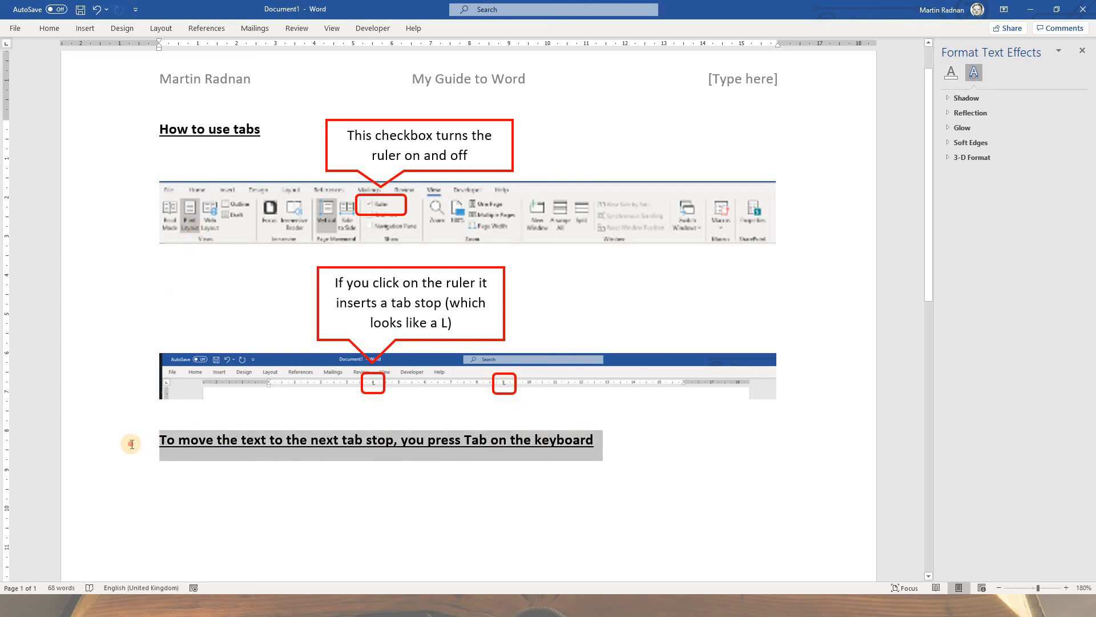
{"action": "left_click", "coordinate": [138, 424]}
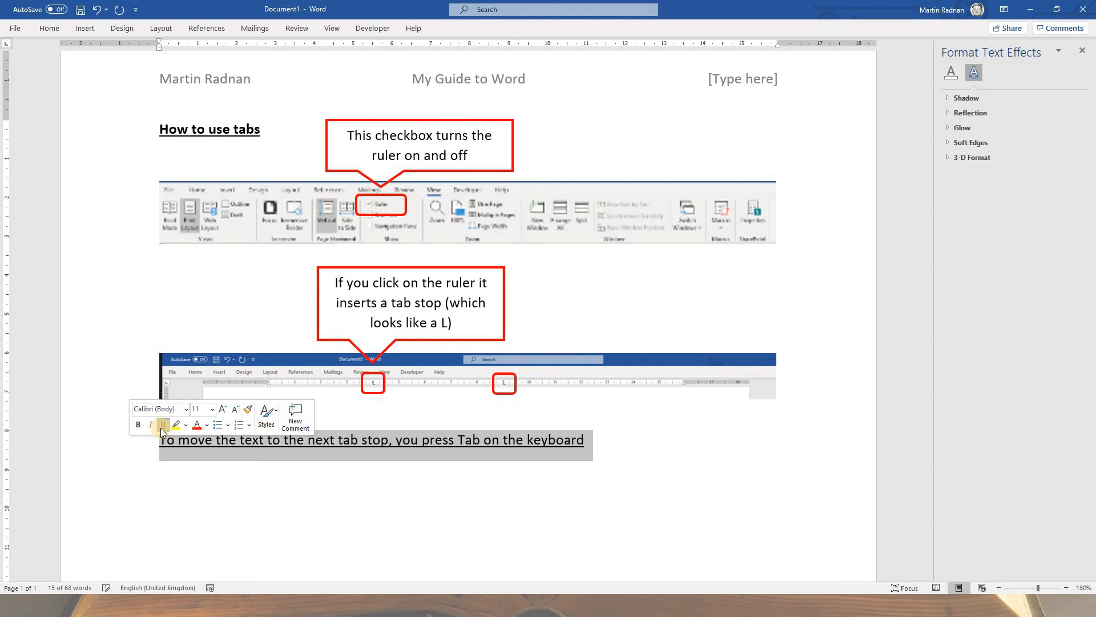
{"action": "left_click", "coordinate": [161, 427]}
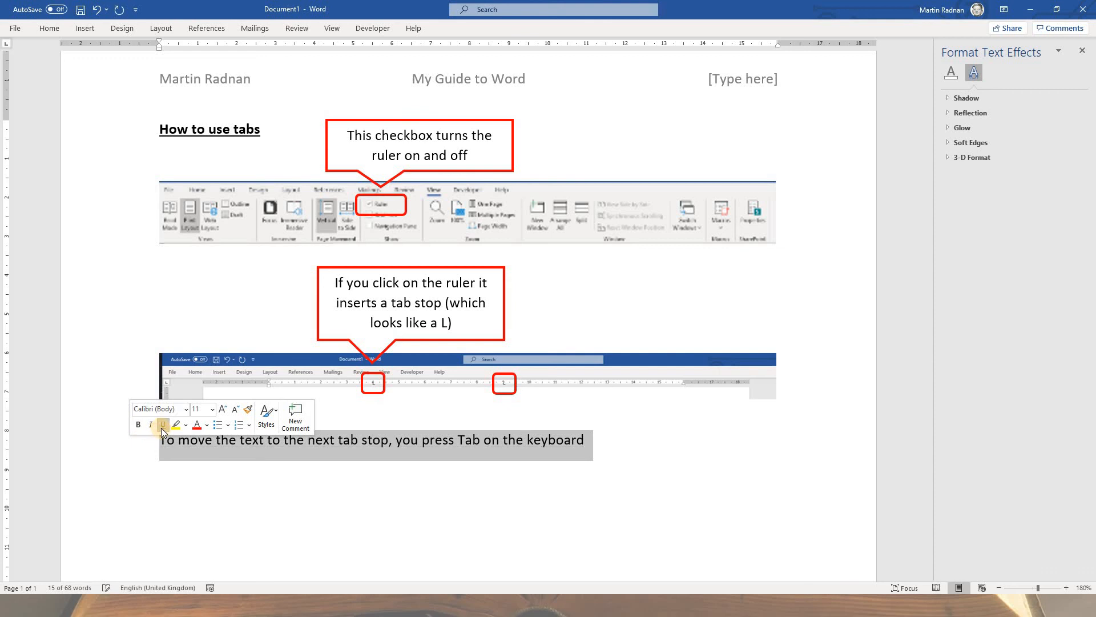
{"action": "left_click", "coordinate": [211, 409]}
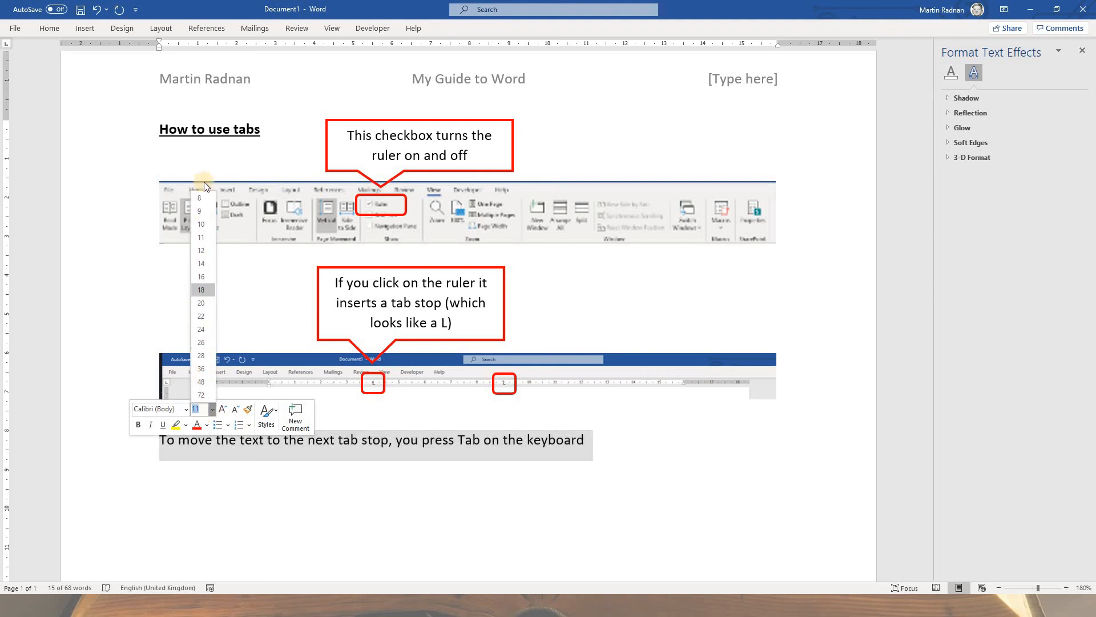
{"action": "left_click", "coordinate": [206, 227]}
{"action": "left_click", "coordinate": [474, 463]}
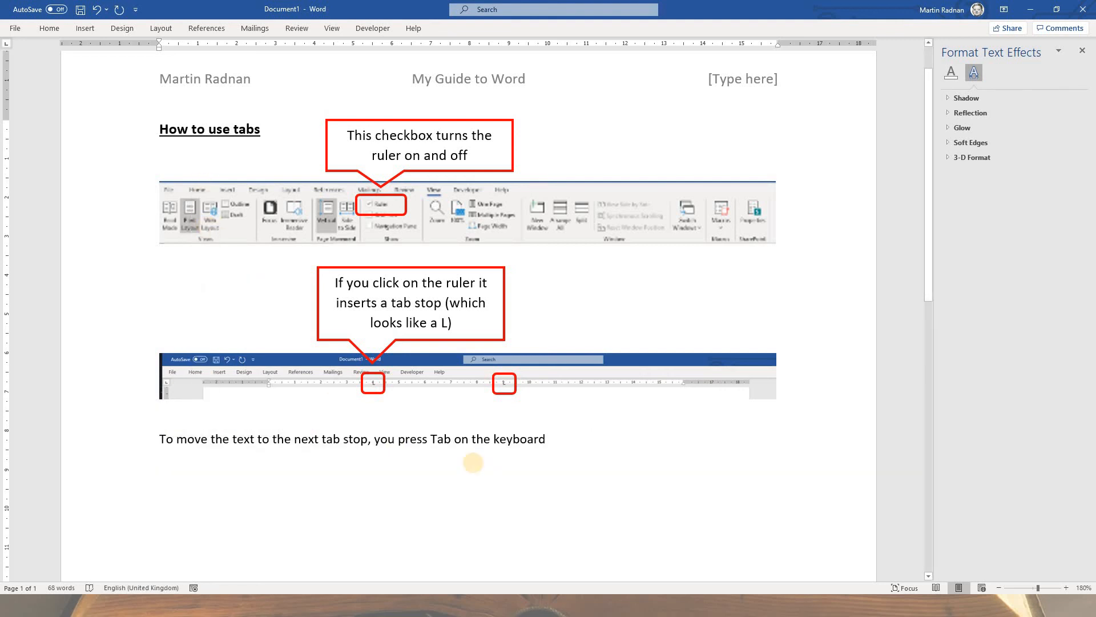
Step: Delete the surplus blank lines above the "How to use indents" heading, leaving one blank line after the Tab key instruction
{"action": "scroll", "coordinate": [473, 463], "scroll_direction": "down", "scroll_amount": 5}
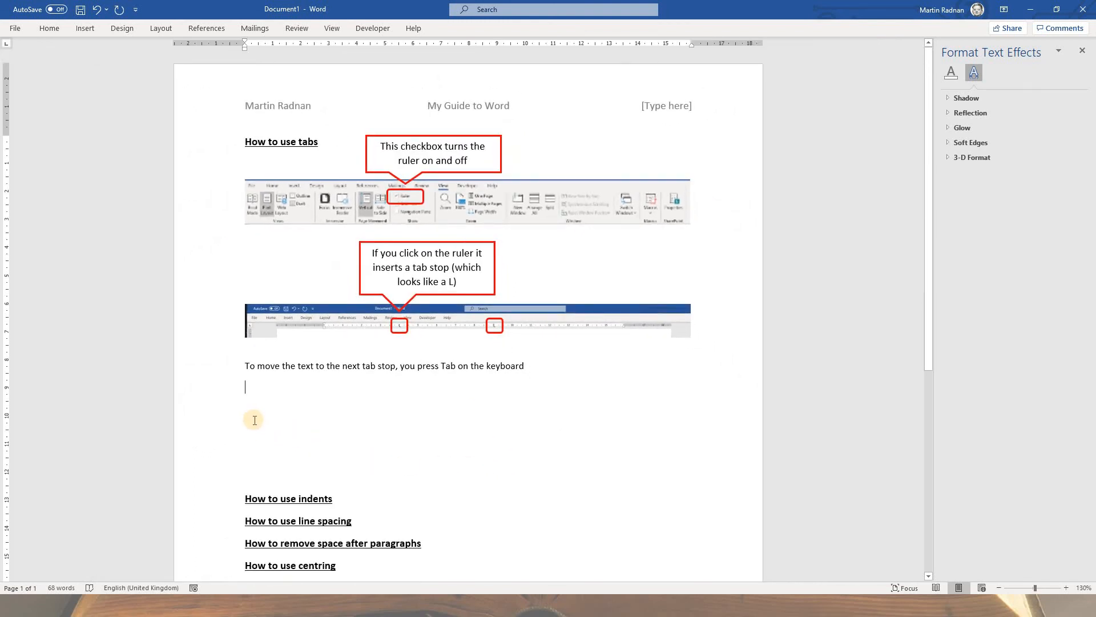
{"action": "key", "text": "Delete"}
{"action": "key", "text": "Delete"}
{"action": "key", "text": "Delete"}
{"action": "key", "text": "Delete"}
{"action": "key", "text": "Delete"}
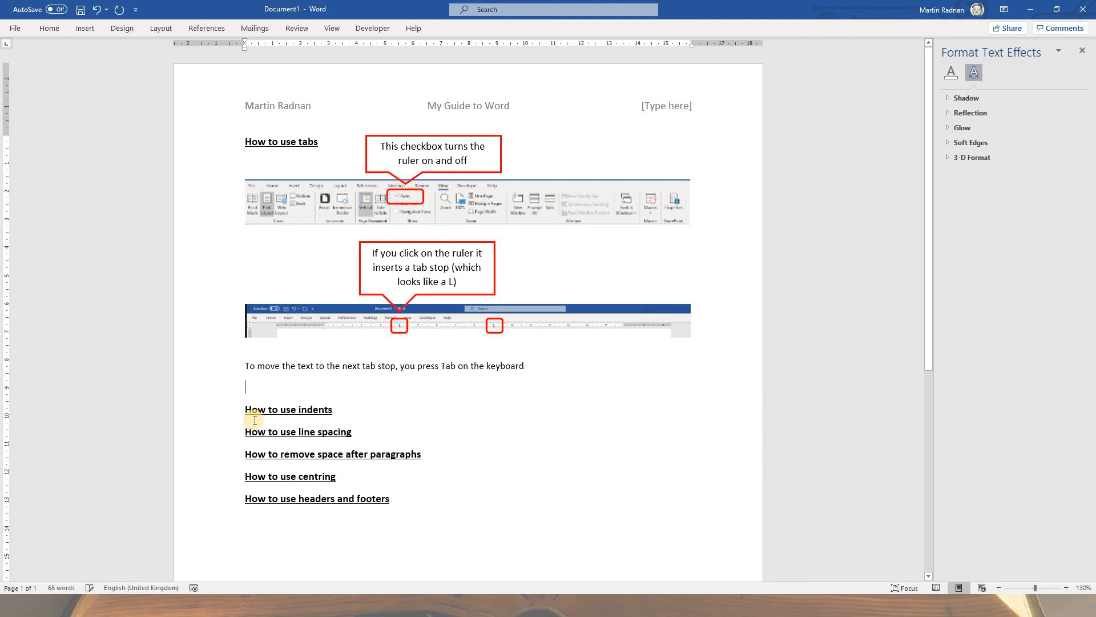
{"action": "key", "text": "Return"}
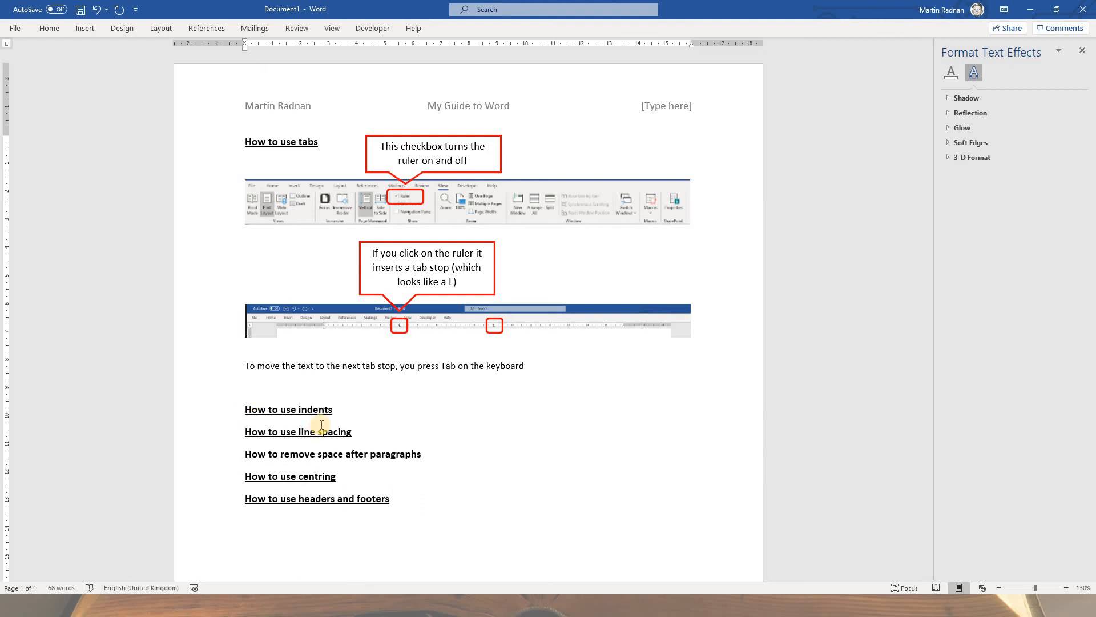